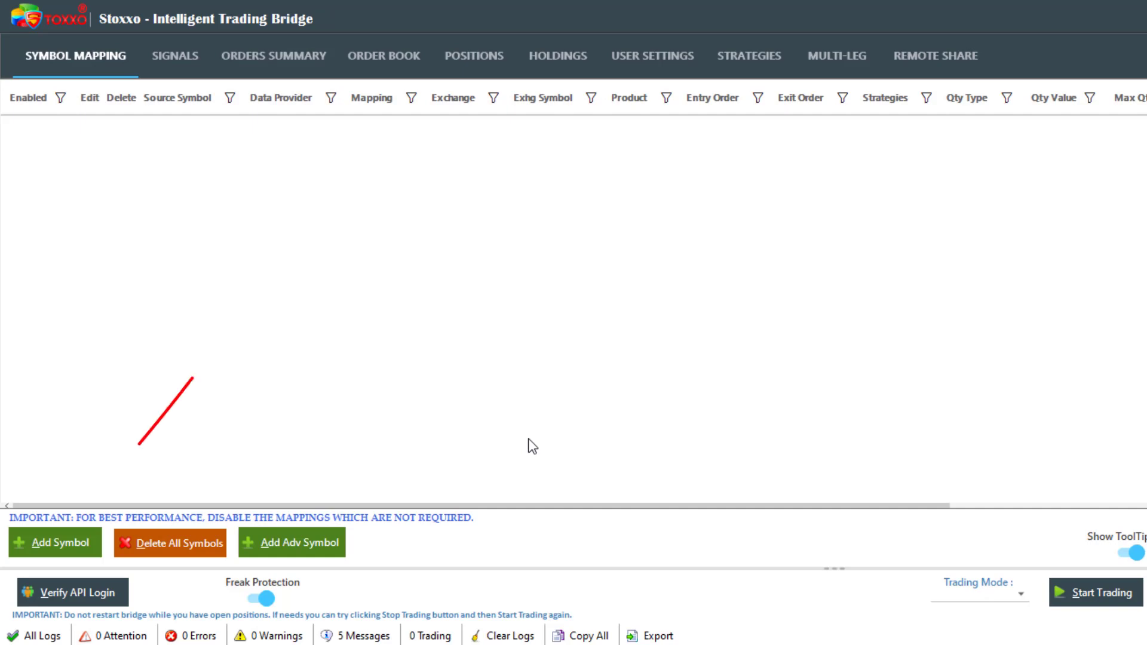
Add a symbol mapping and use the ICICIBANK symbol copied from the AmiBroker chart as its source symbol
click(55, 553)
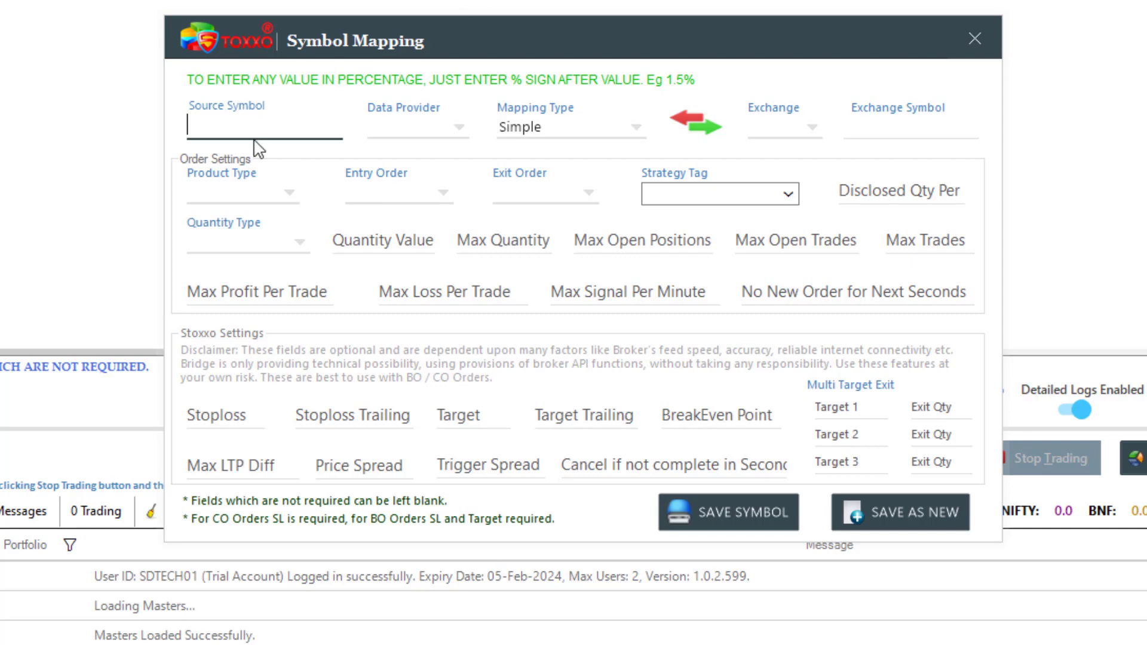
mouse_move(257, 127)
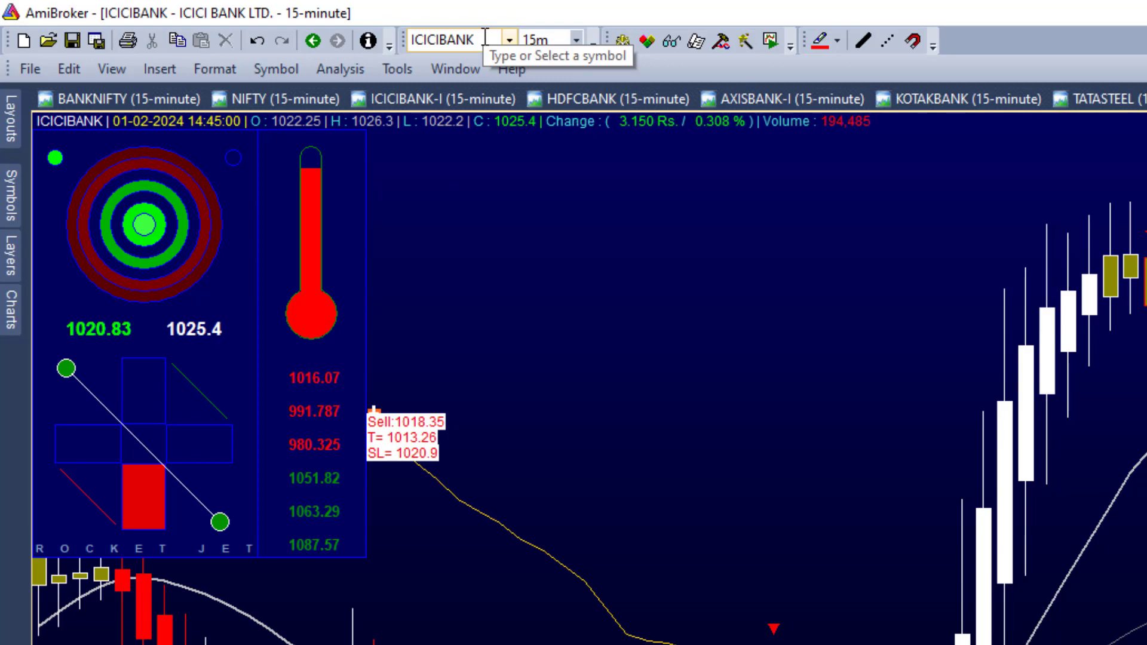
click(485, 37)
right_click(447, 40)
click(486, 81)
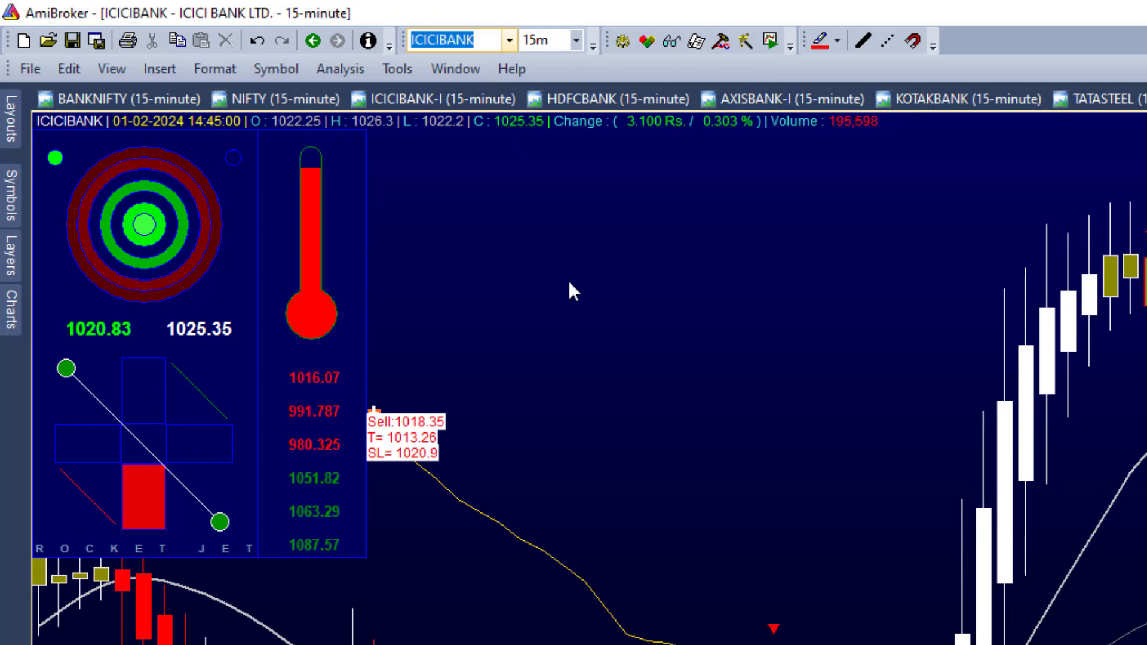
mouse_move(568, 280)
right_click(430, 39)
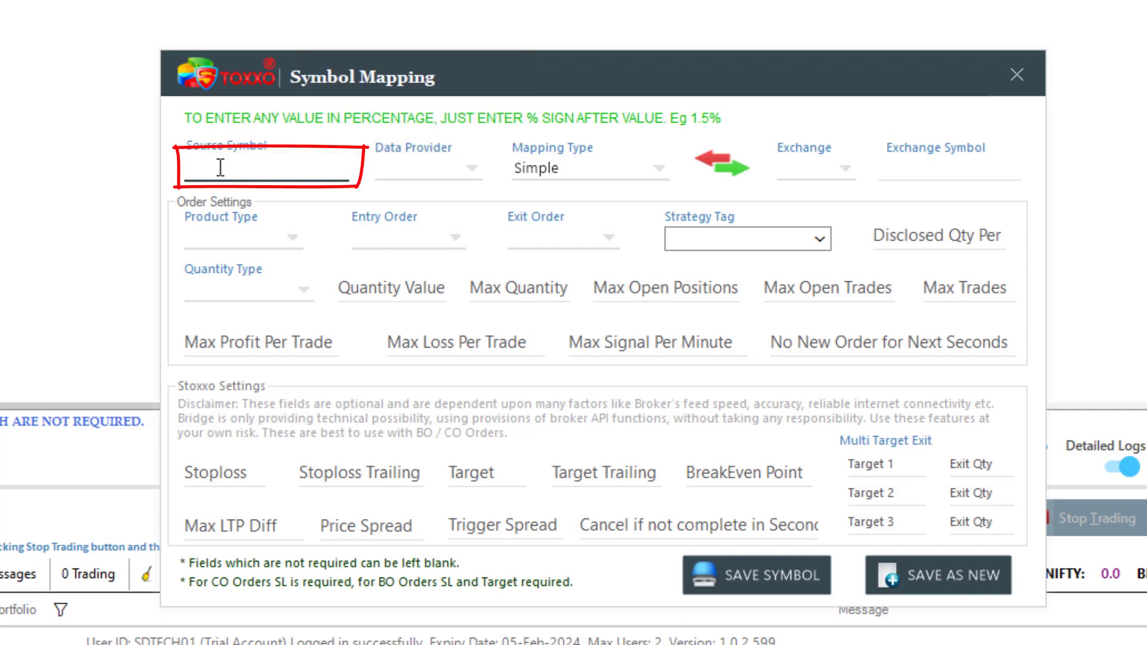
right_click(221, 167)
click(283, 294)
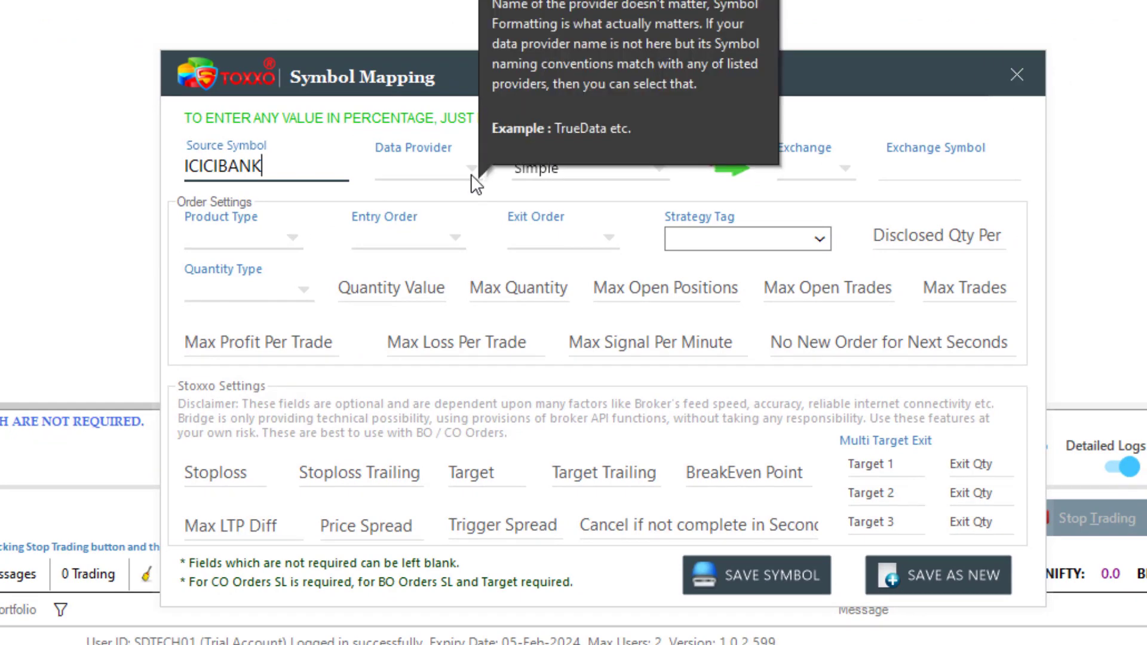
Set the mapping's data provider to AmiBroker1
click(470, 174)
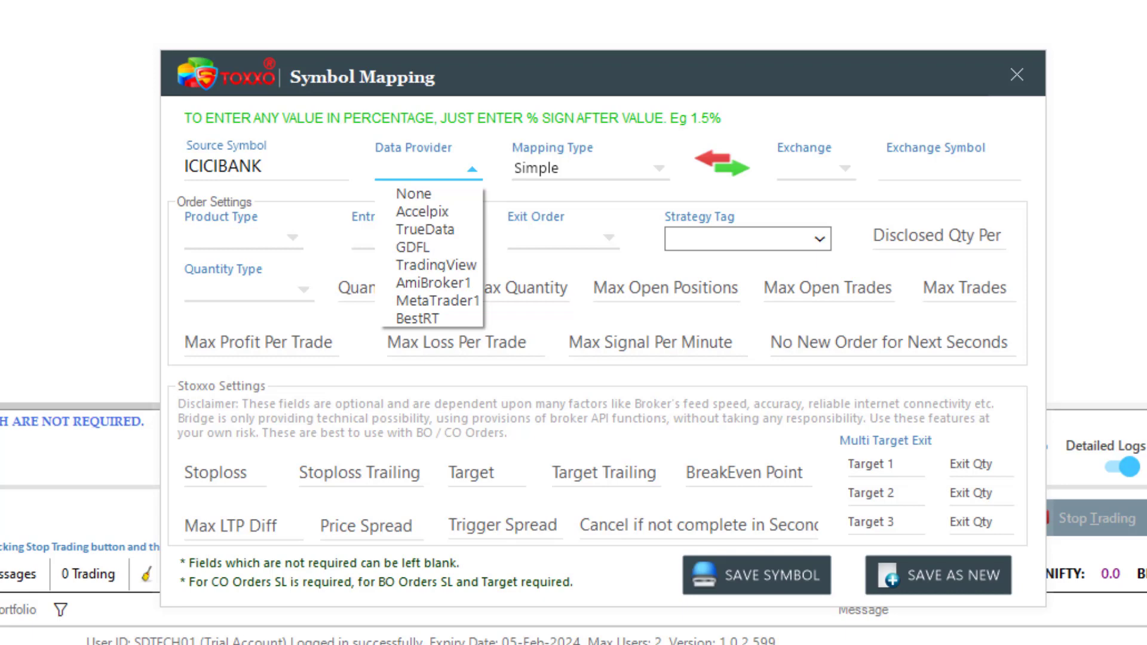
click(433, 232)
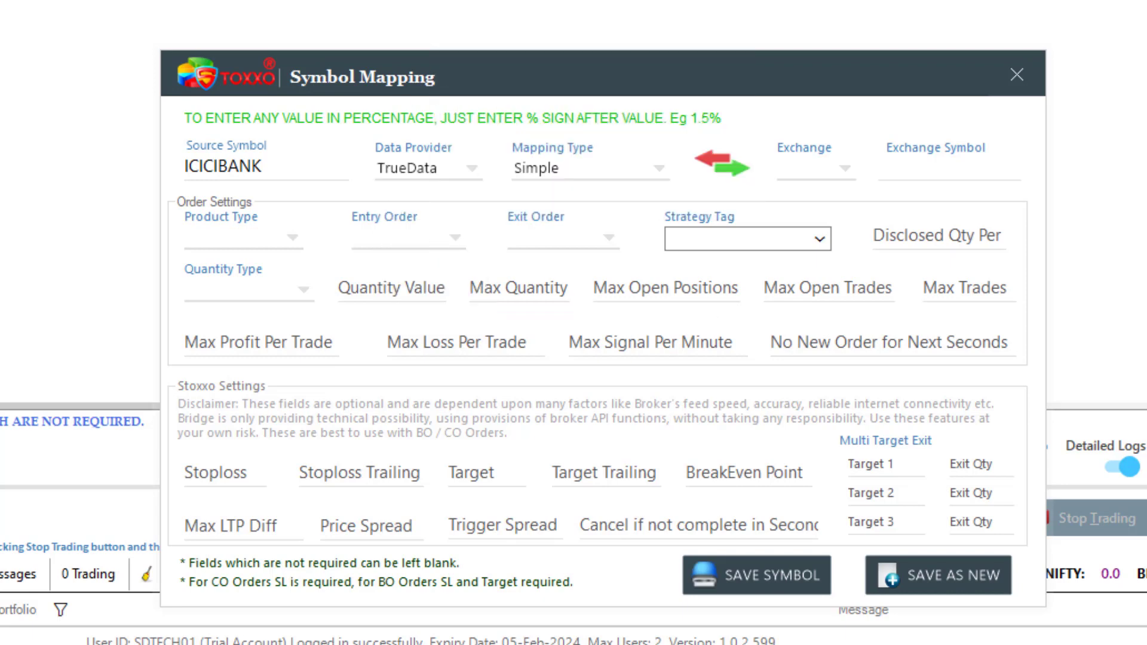
click(473, 174)
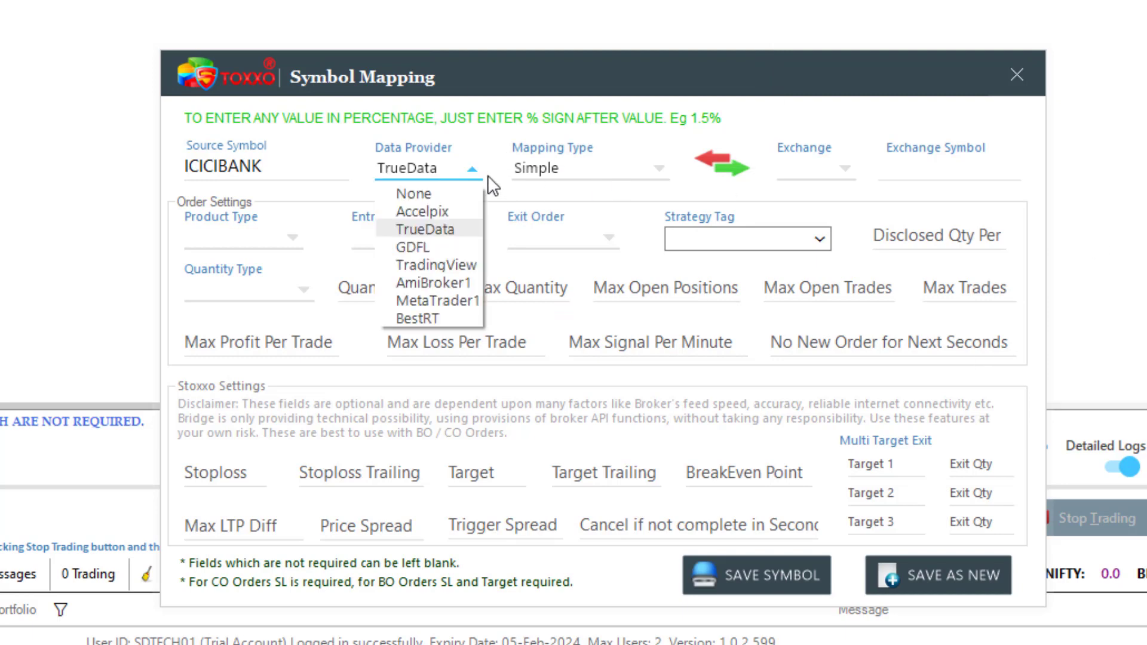
click(457, 283)
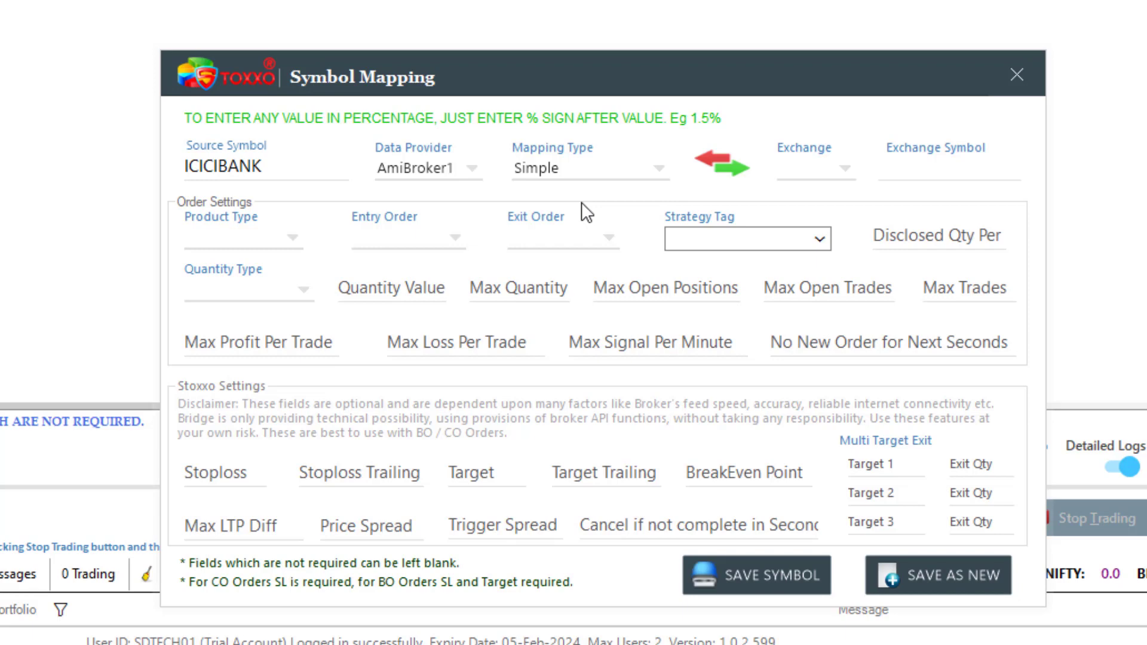
Review the mapping types, keep Simple, and set the exchange to NSE
click(659, 173)
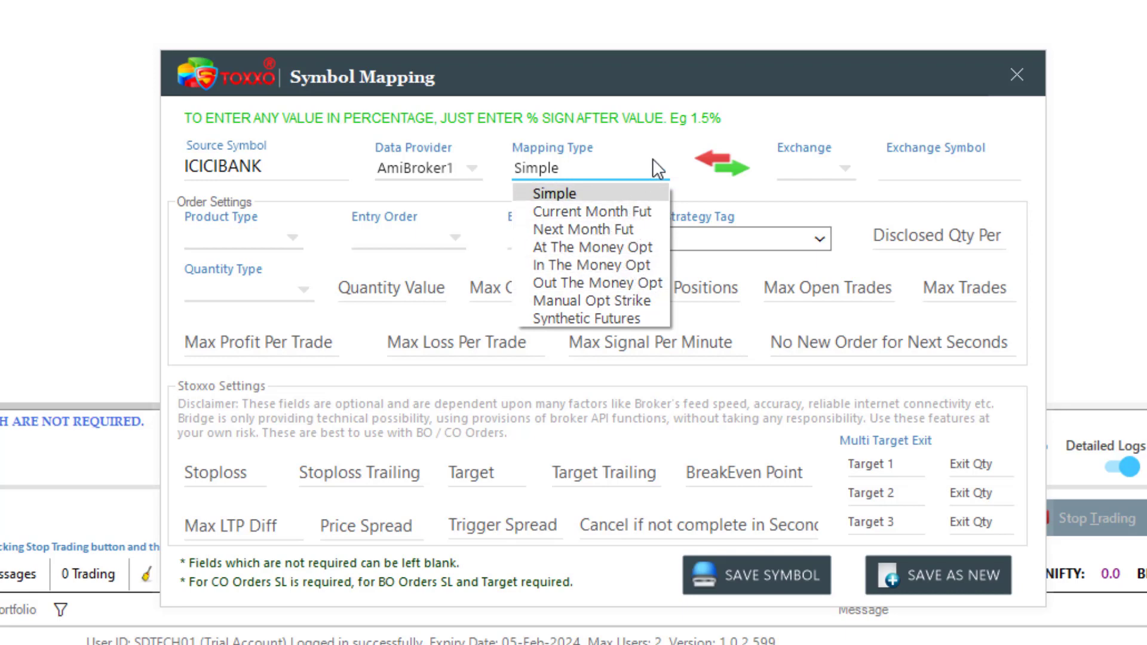
click(832, 202)
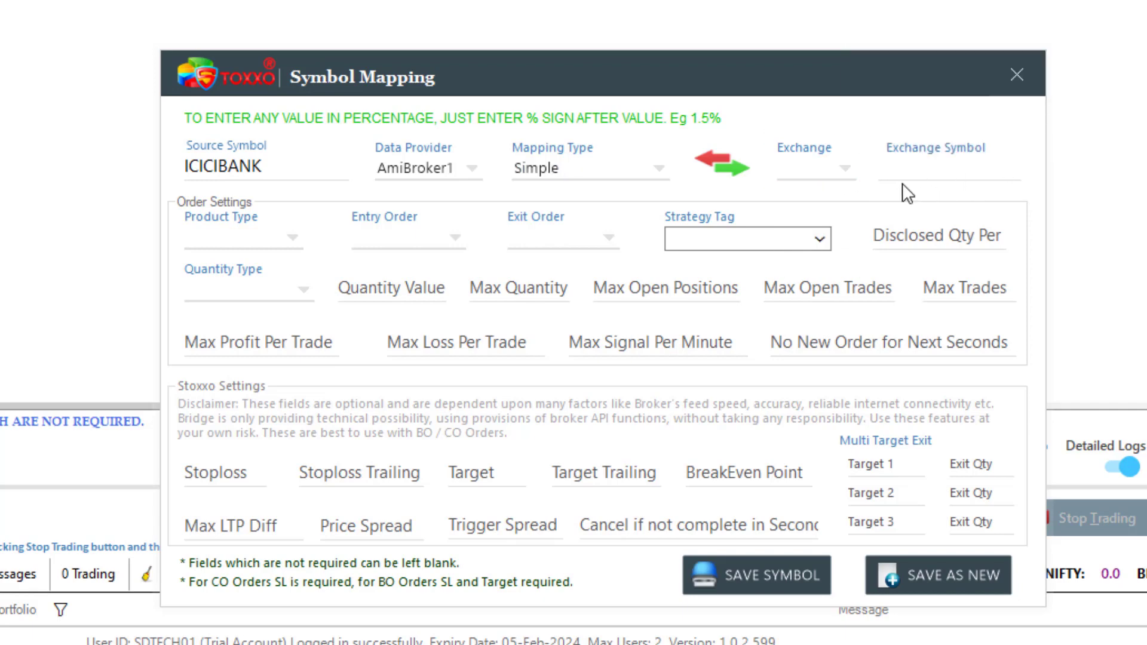
click(845, 170)
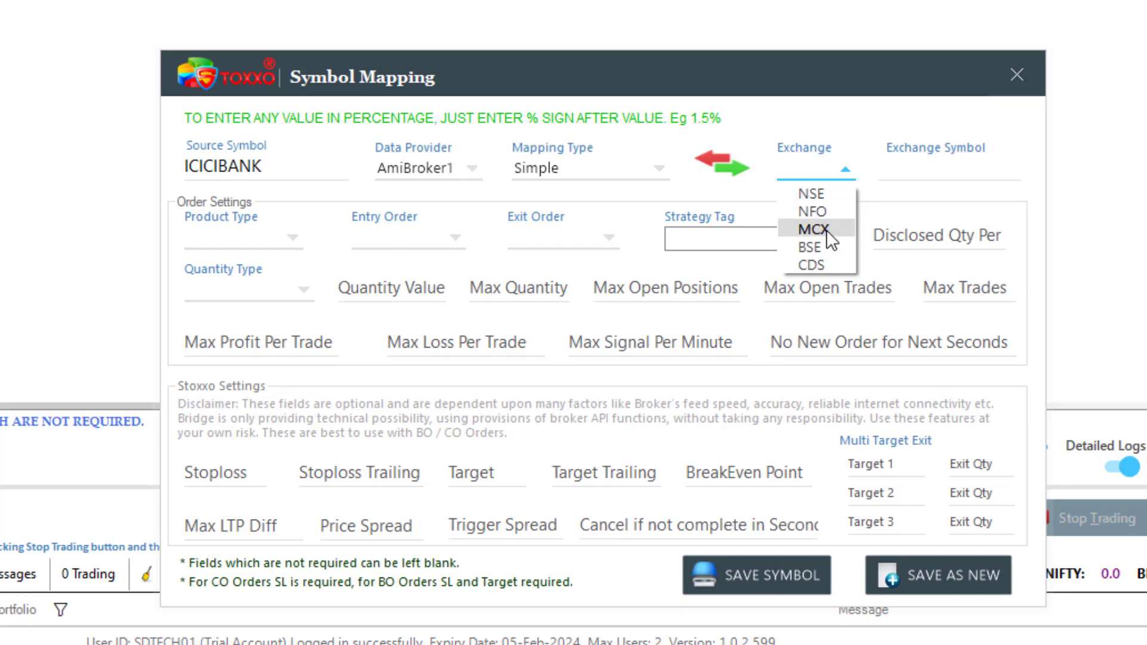
click(826, 198)
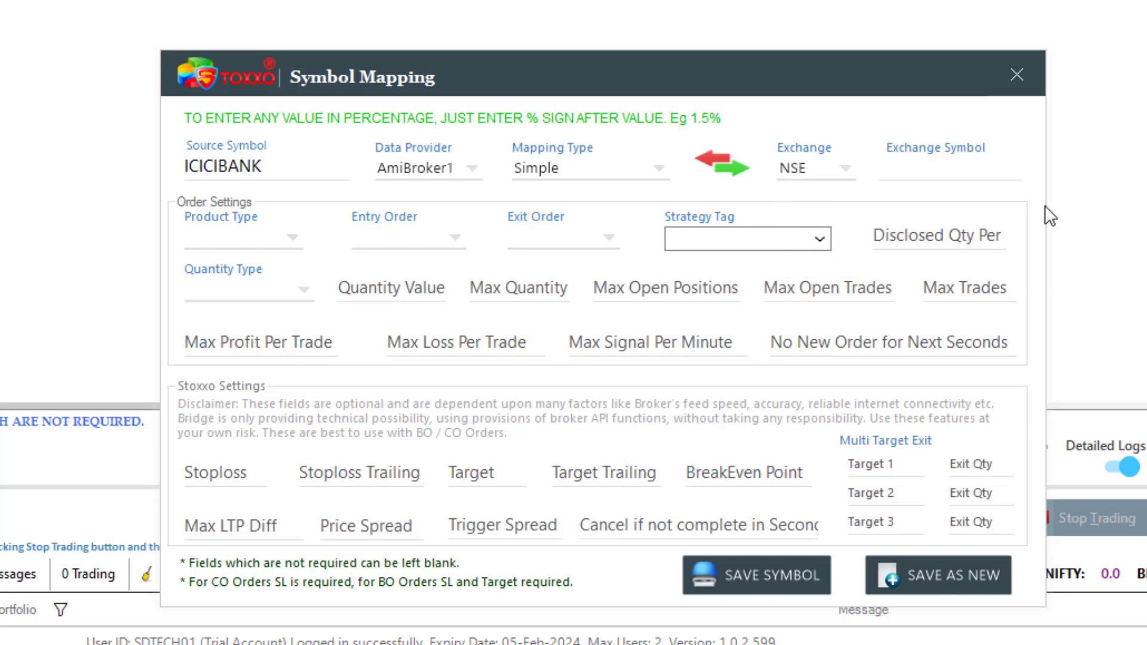
mouse_move(912, 129)
mouse_down()
mouse_move(983, 200)
mouse_move(1018, 128)
mouse_move(912, 130)
mouse_up()
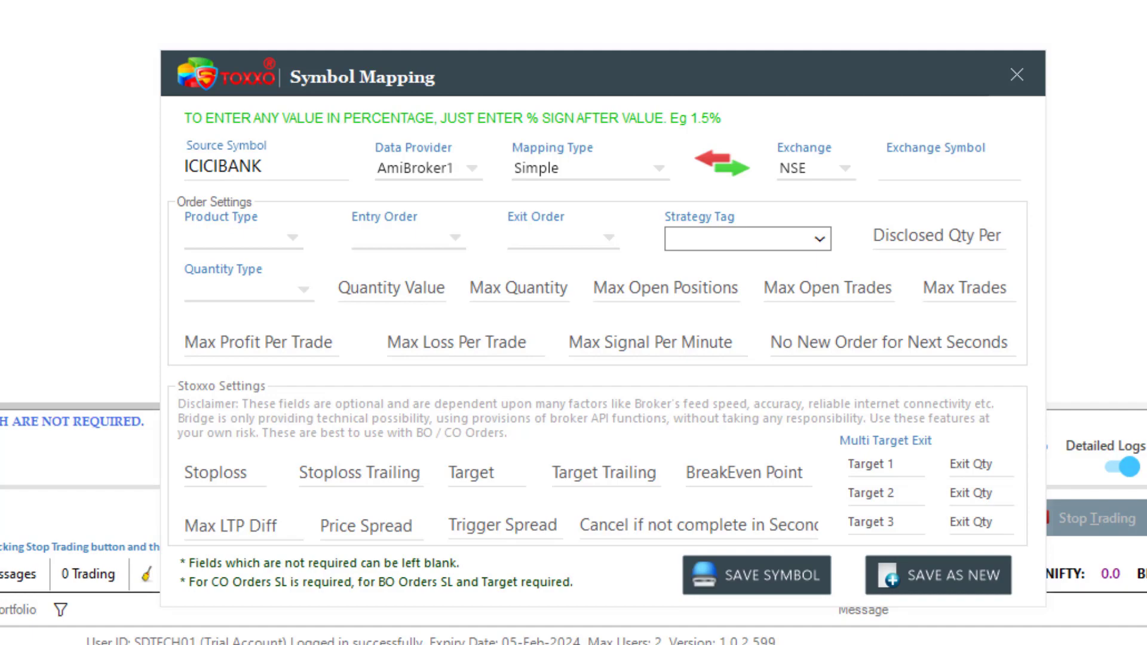
Switch to the NSE website in the browser, search for ICICI BANK and open the ICICI Bank Limited equity page
key(alt+Tab)
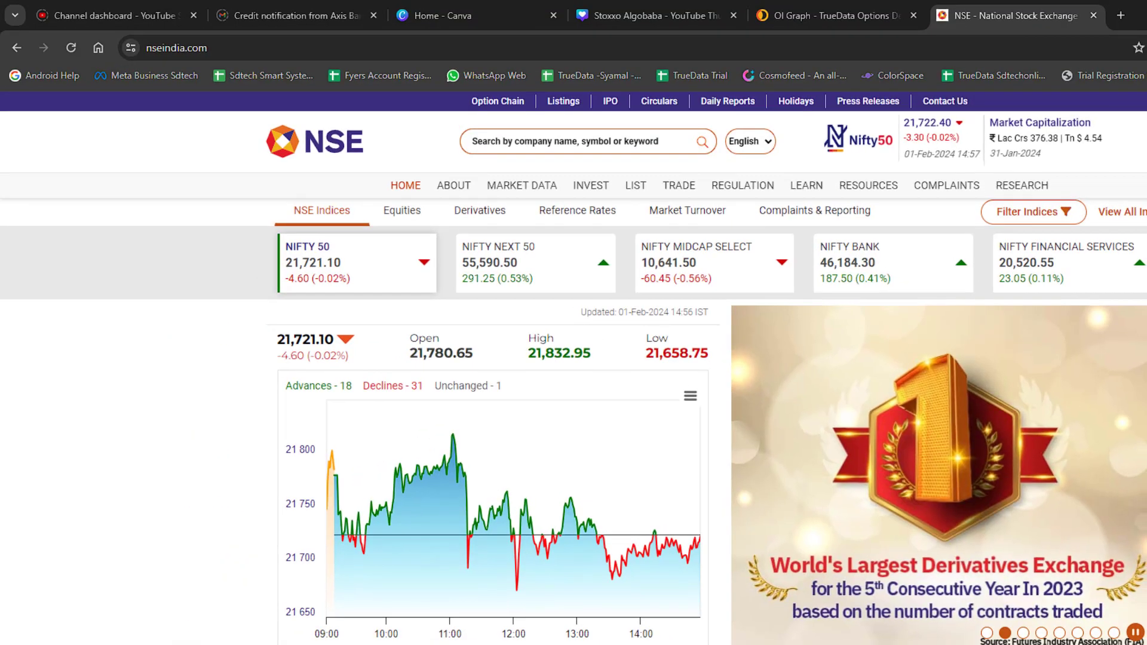
click(526, 141)
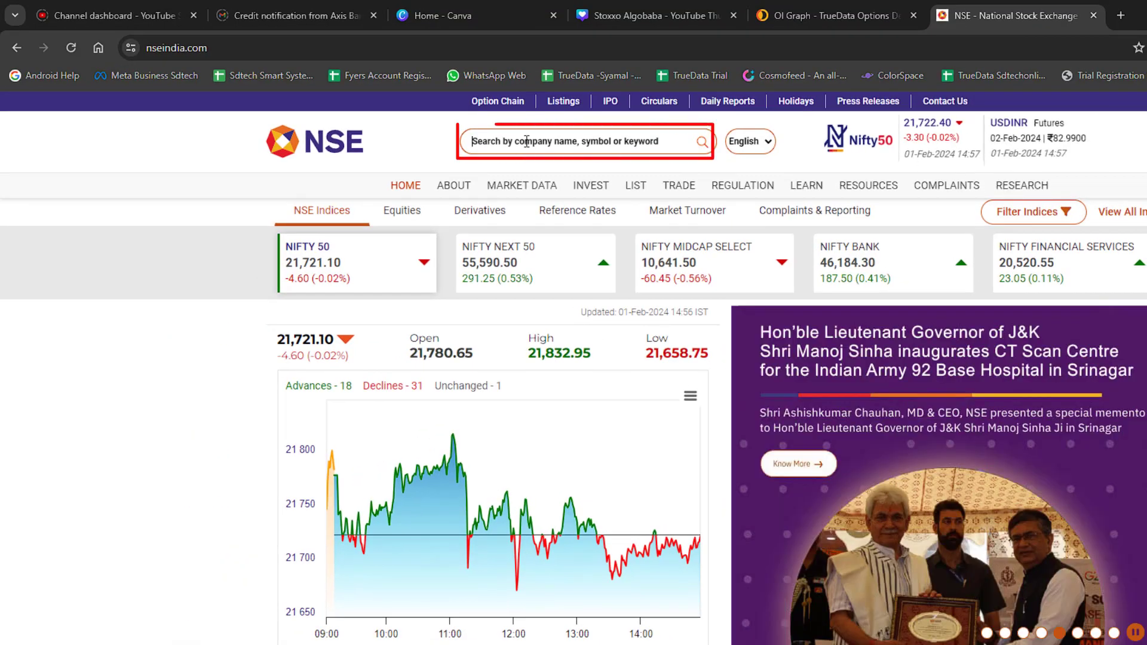
text(ICICI BANK)
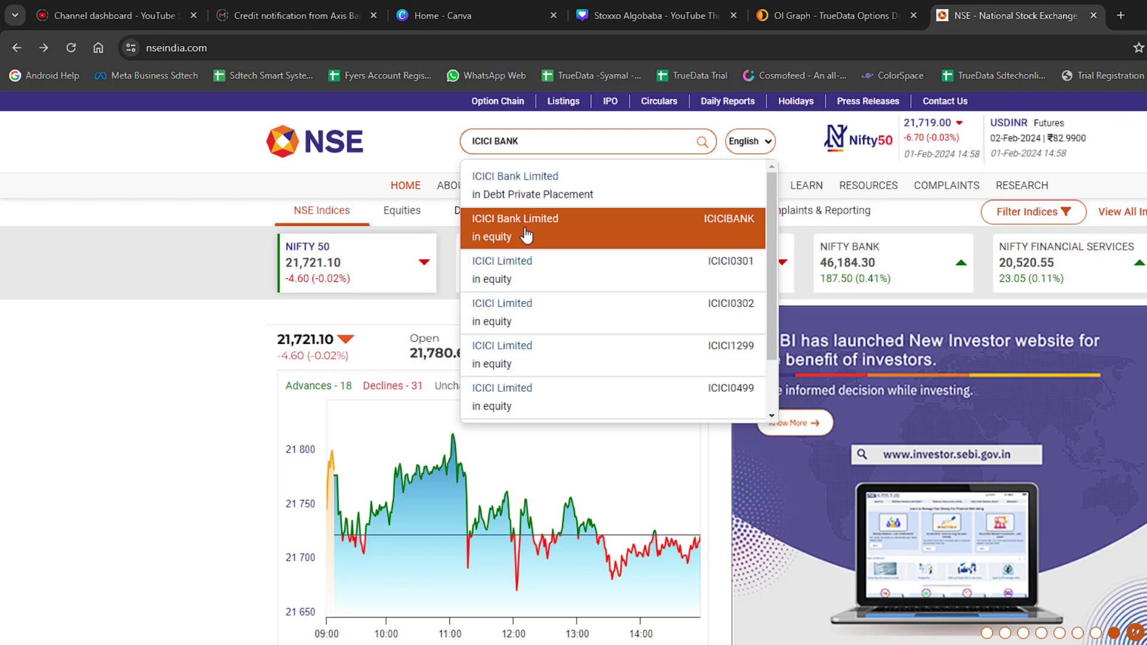
click(526, 236)
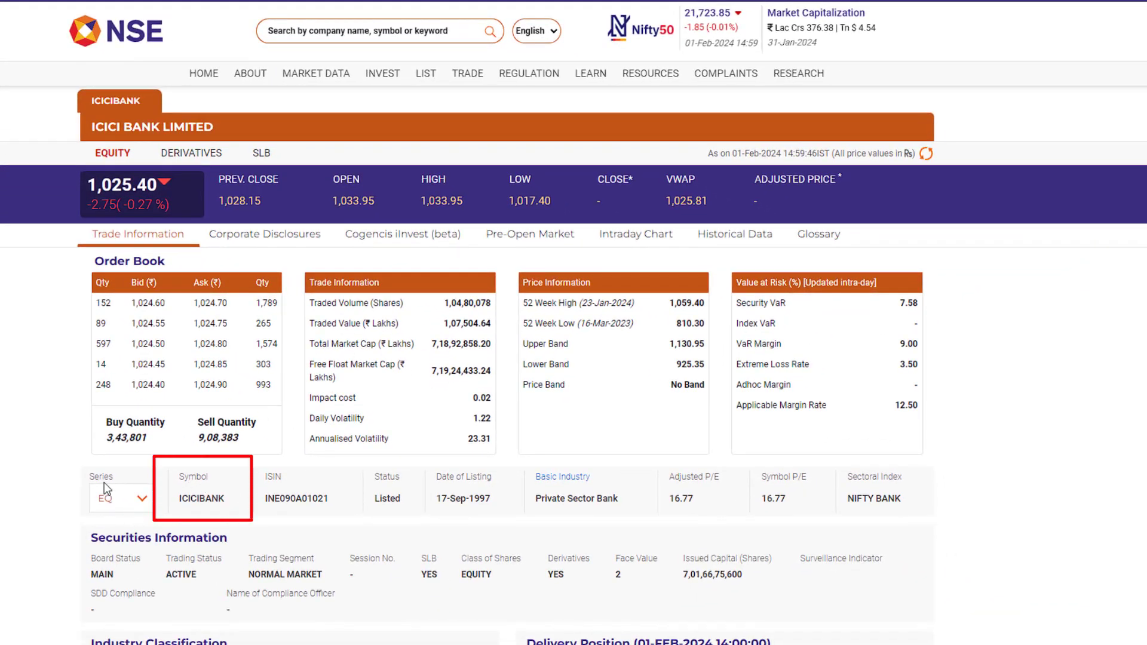
Copy the ICICIBANK symbol from the NSE page and paste it as the exchange symbol in the Stoxxo symbol mapping
double_click(202, 498)
key(ctrl+c)
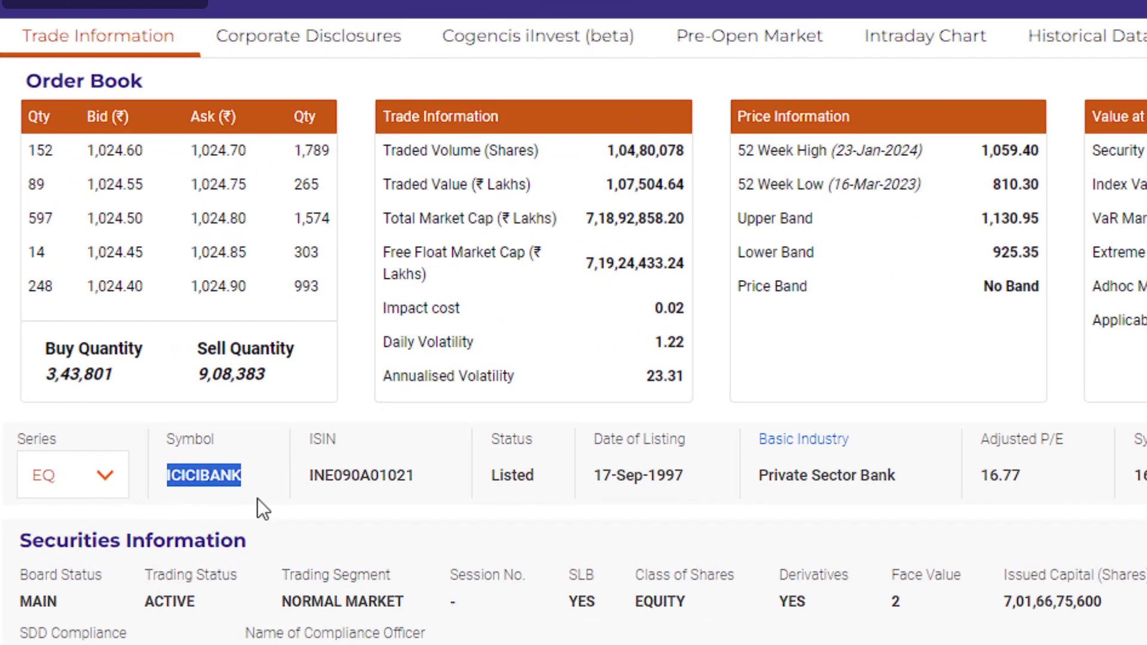
drag(255, 481, 174, 478)
right_click(186, 483)
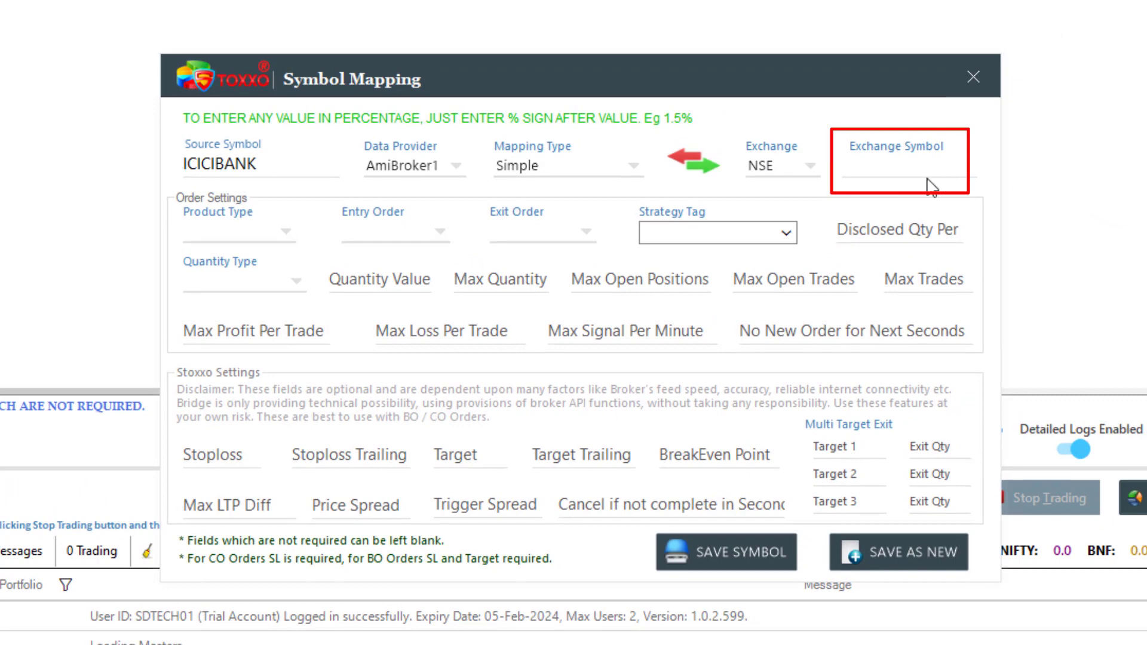
click(851, 170)
right_click(855, 174)
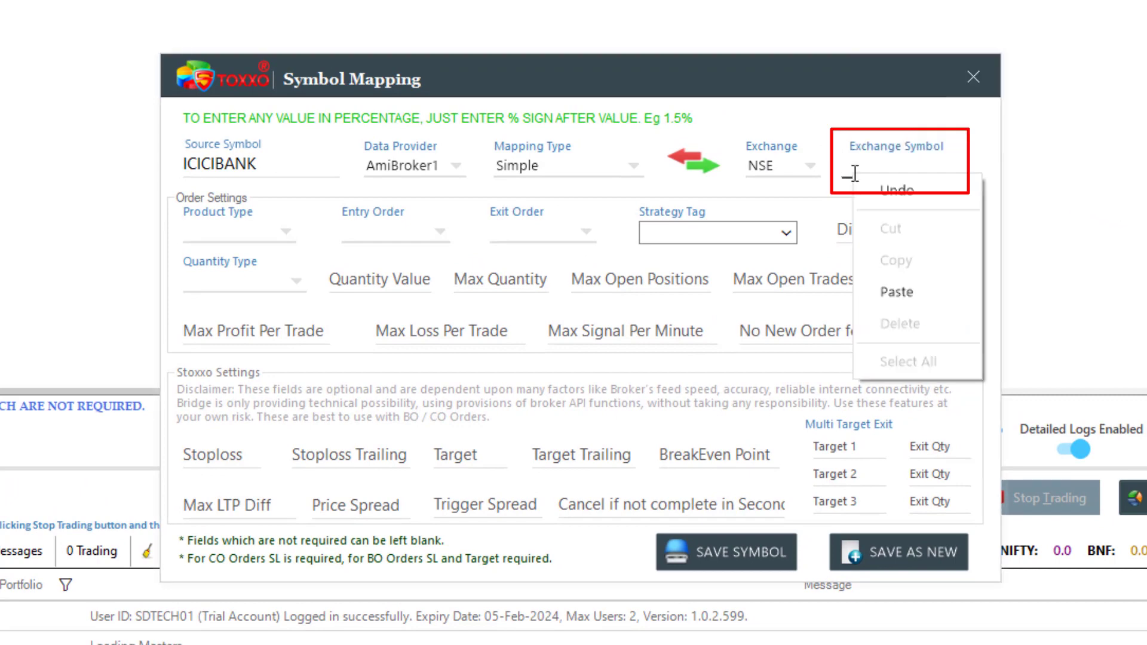
click(905, 291)
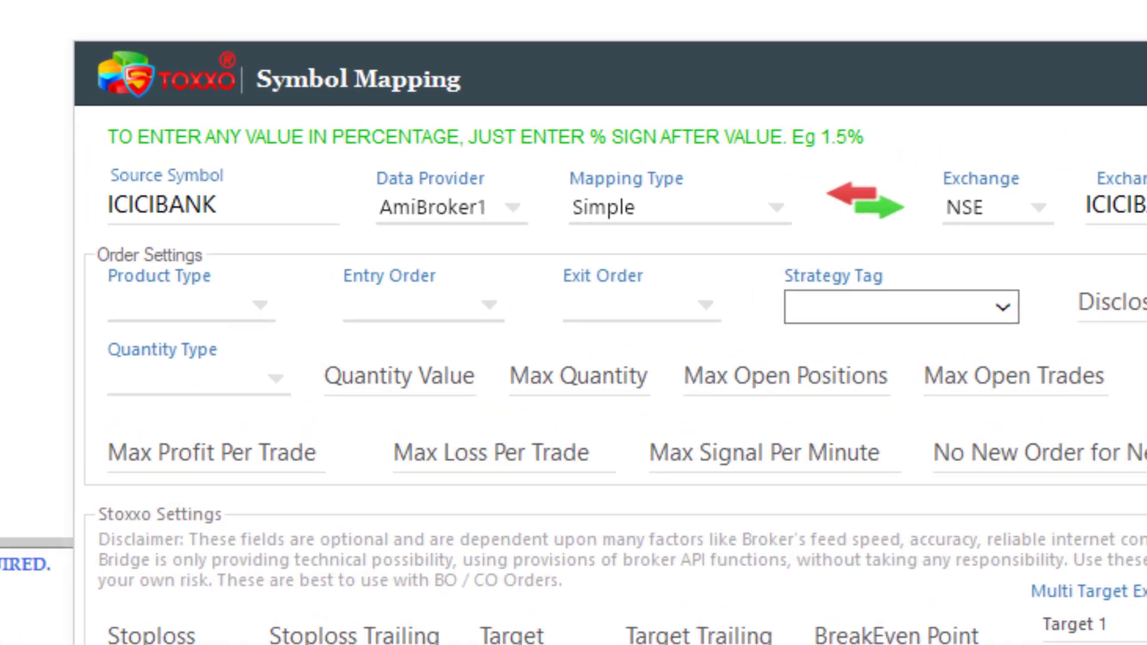
Set the product type in the order settings to MIS
click(252, 343)
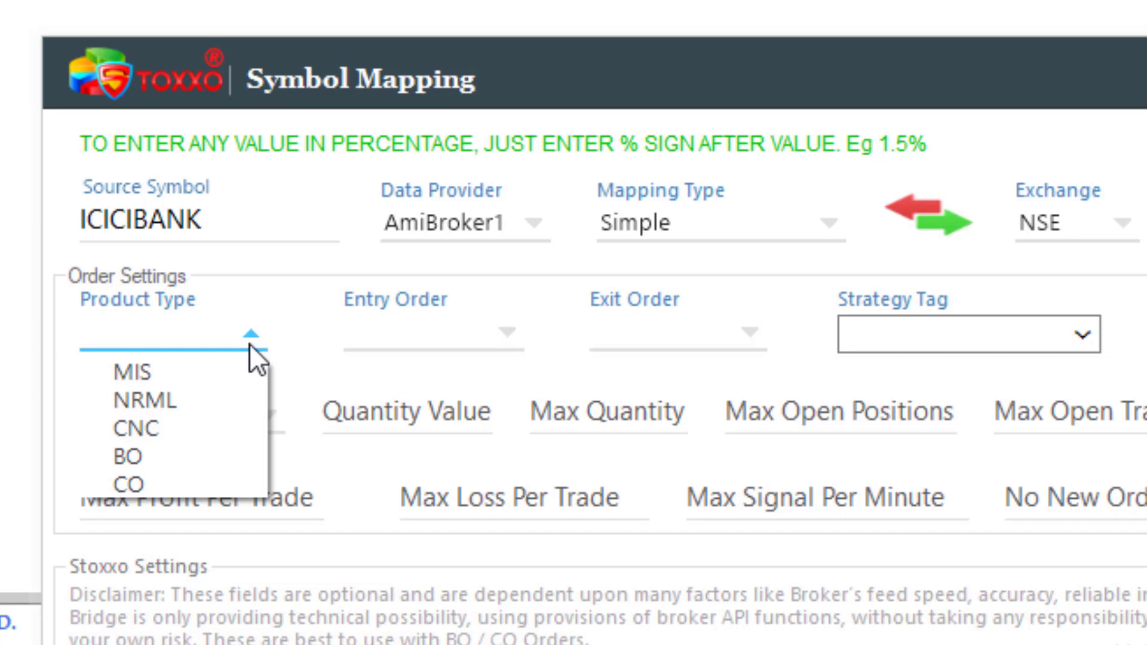
click(205, 372)
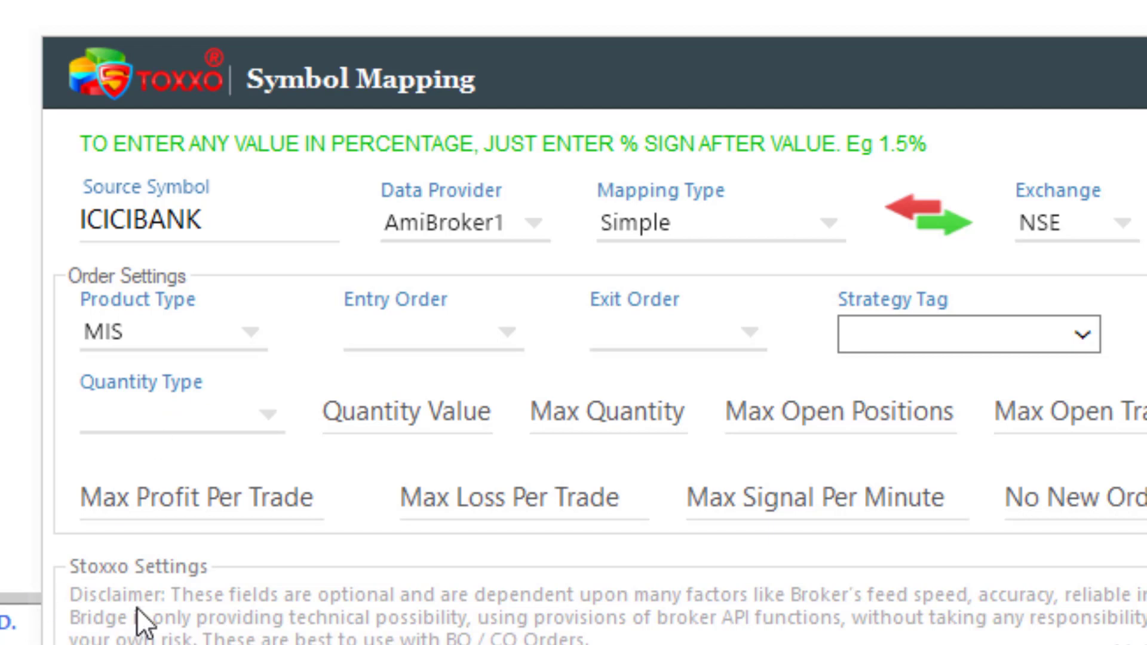
click(245, 340)
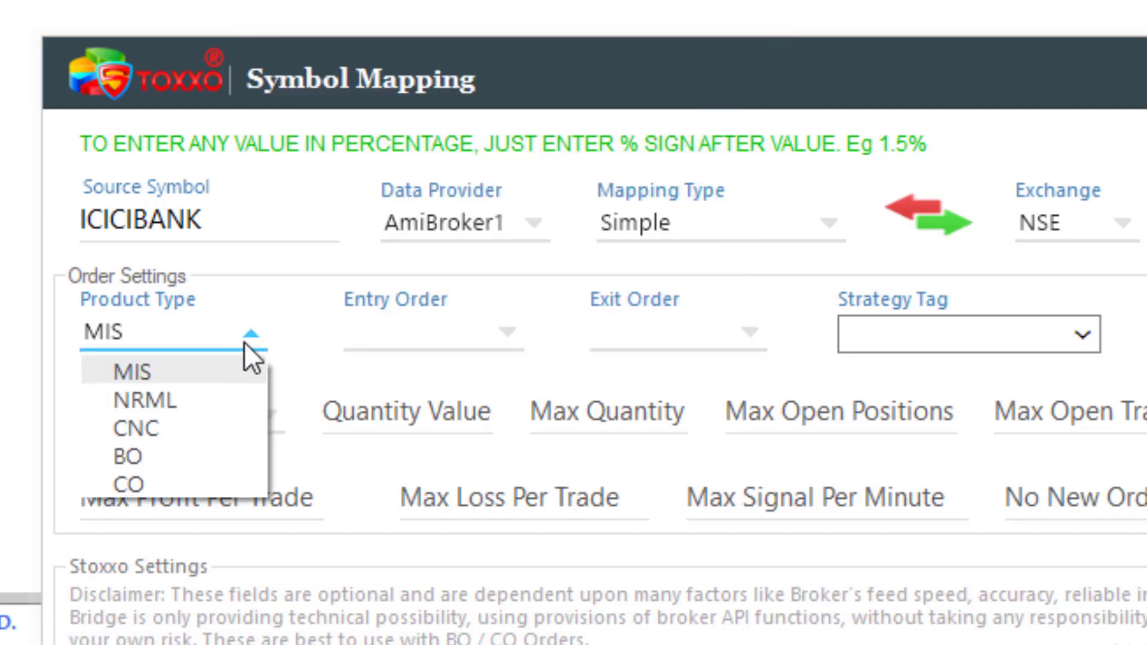
click(154, 400)
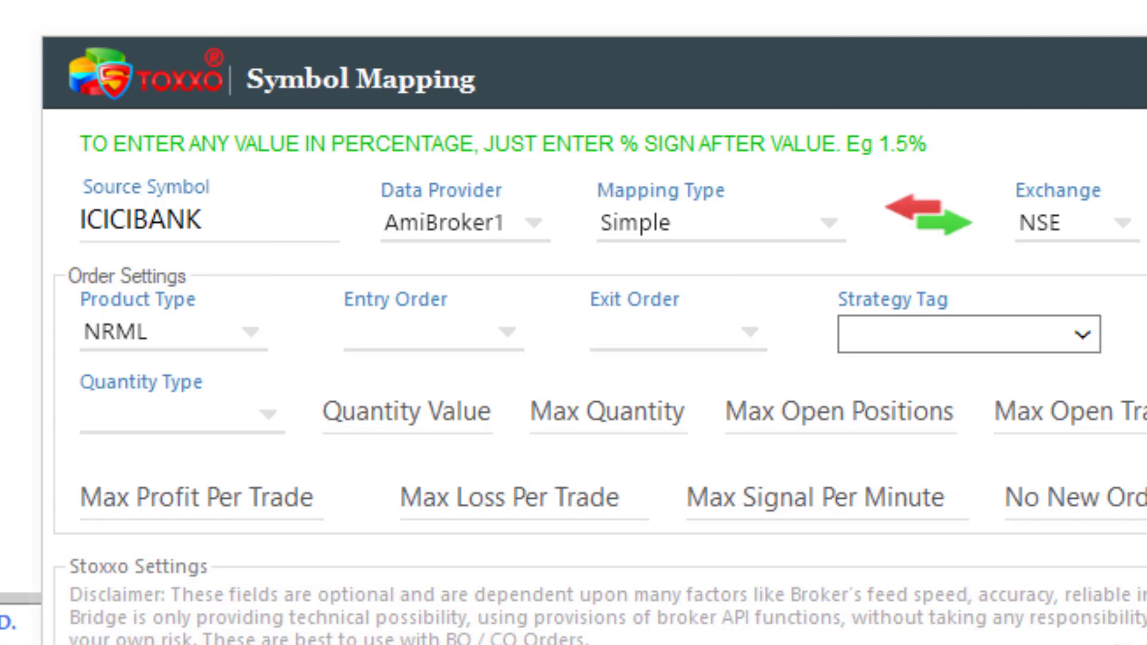
click(225, 338)
click(127, 377)
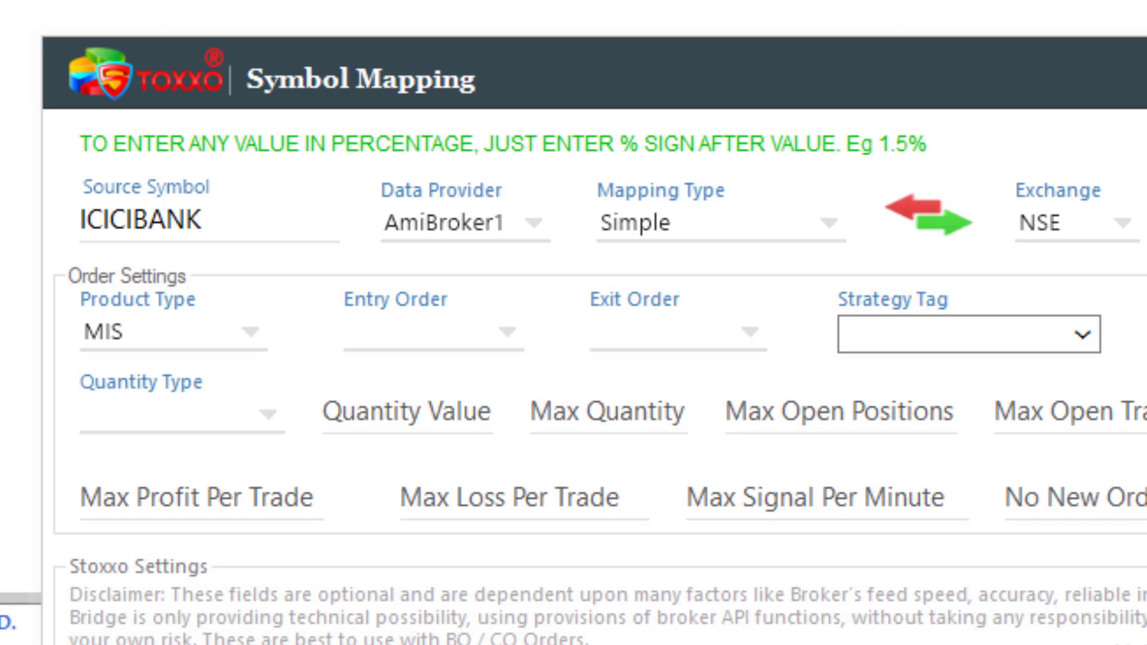
Set both the entry order and the exit order to MARKET
click(509, 335)
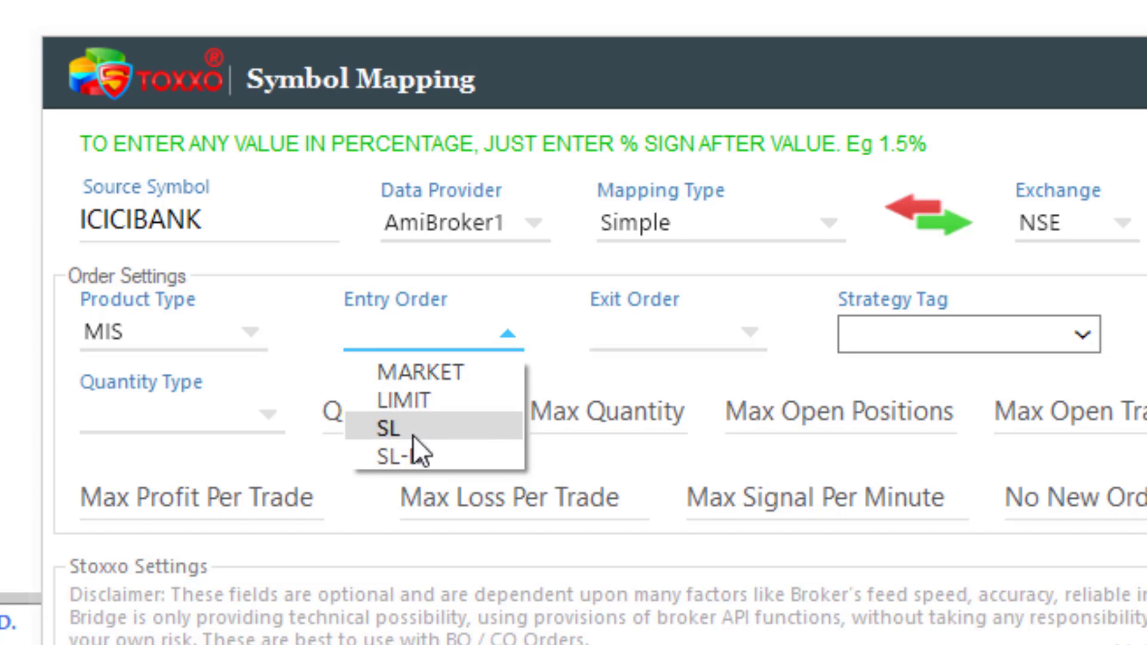
click(414, 375)
click(726, 340)
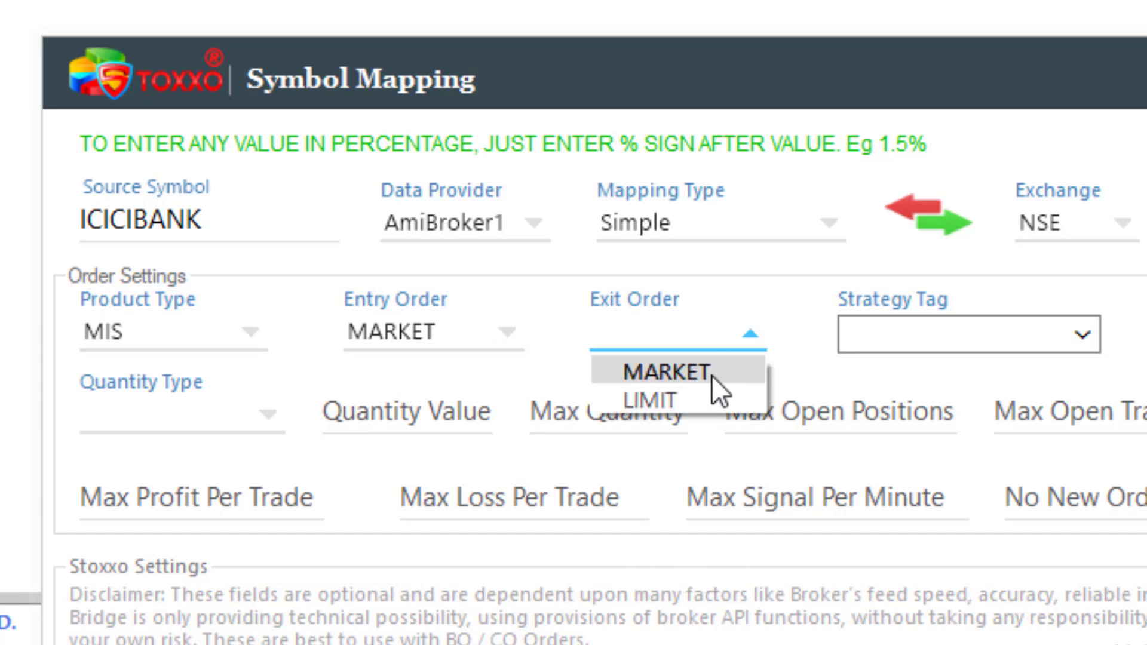
click(711, 375)
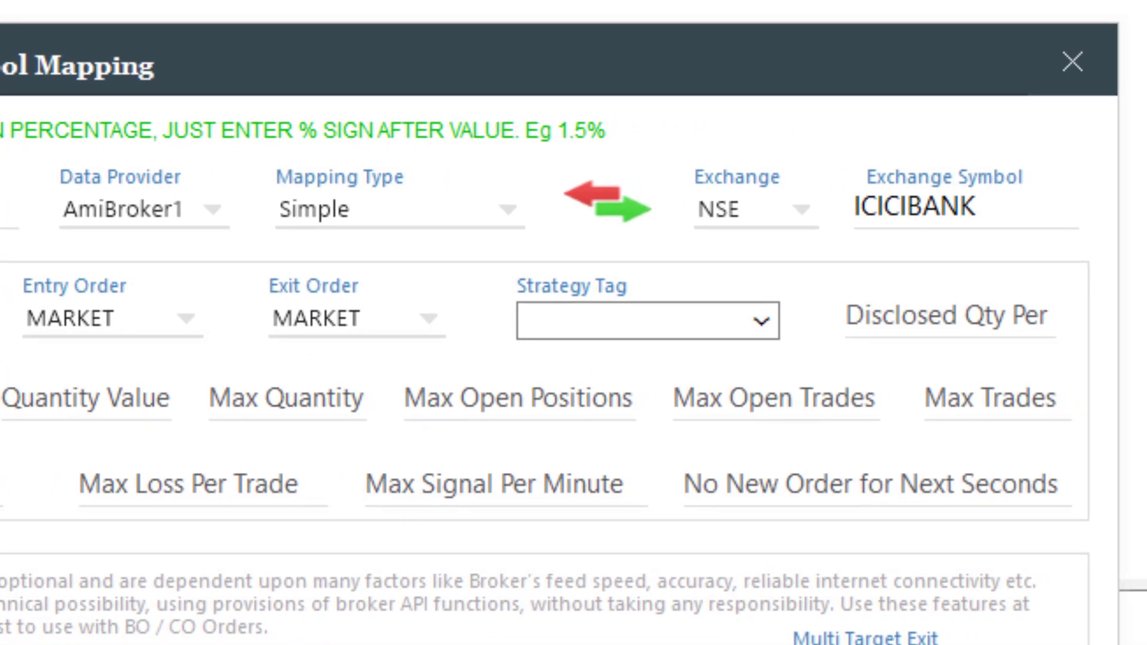
Assign the SIMPLE-TRADING strategy tag and enter 10 as the disclosed quantity percentage
click(768, 333)
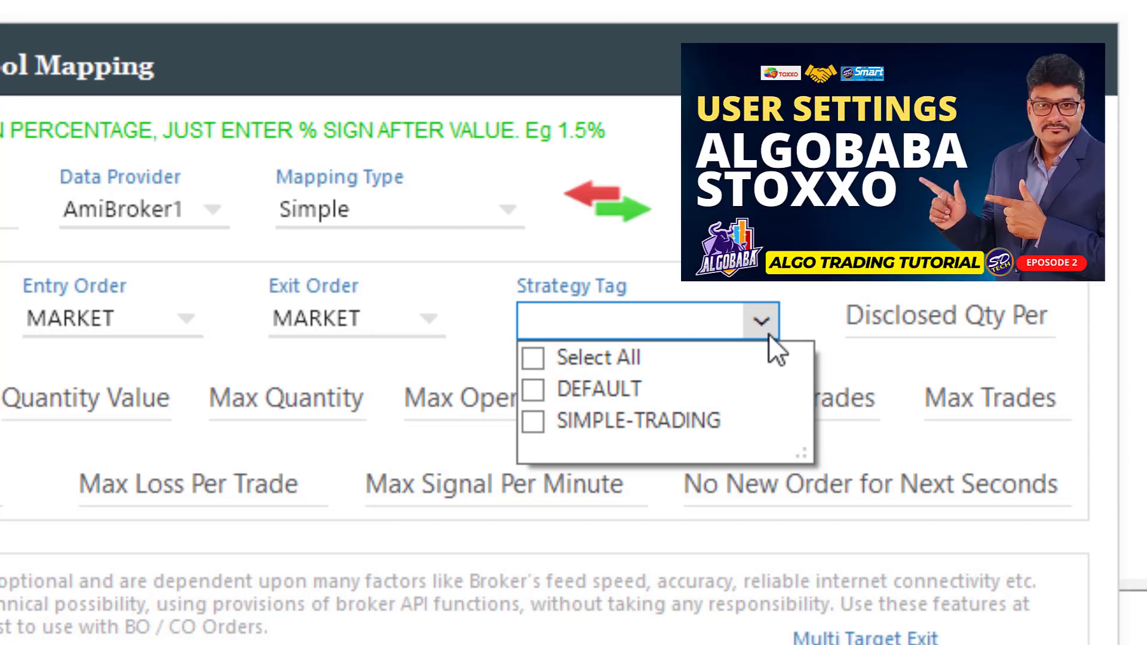
click(533, 423)
key(Escape)
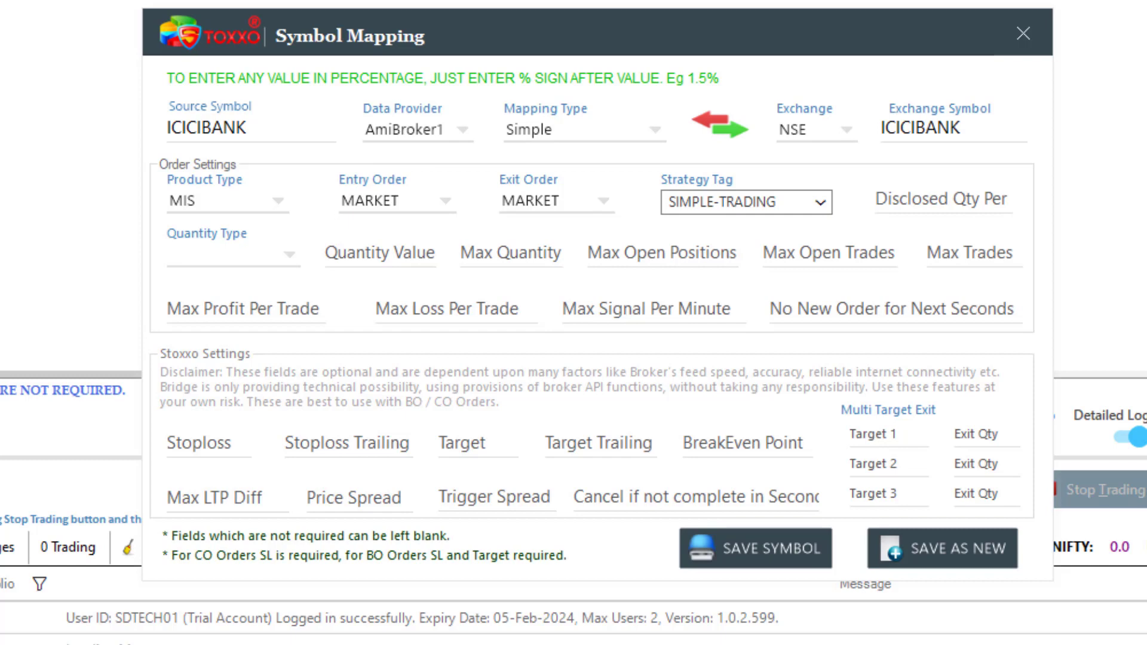
click(940, 197)
text(10)
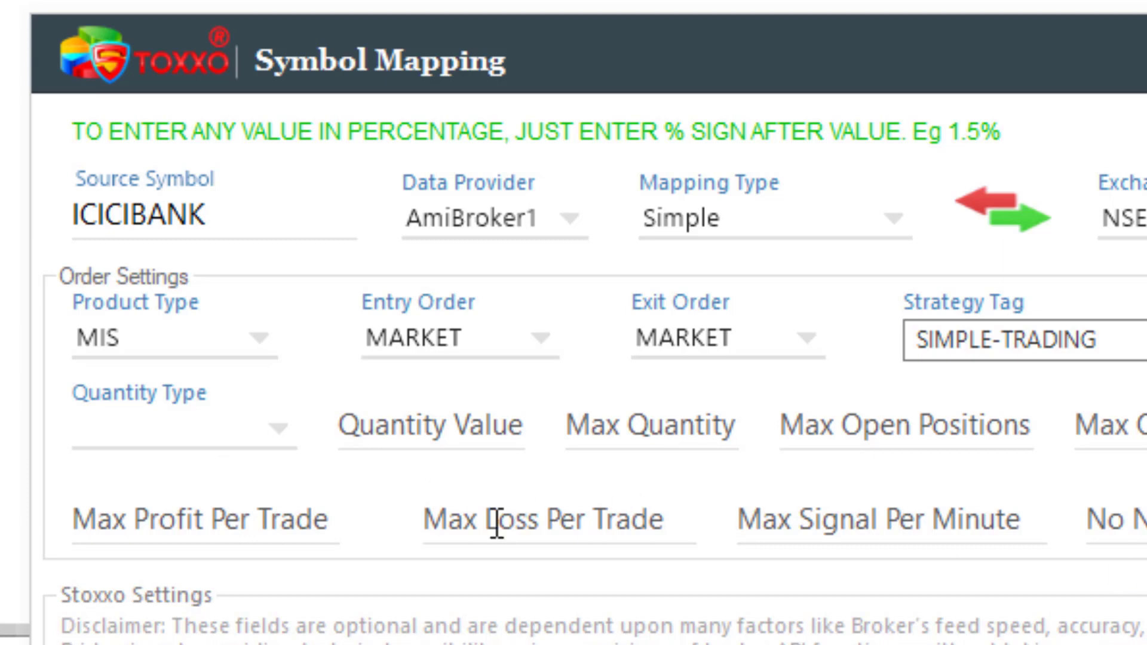
Set the quantity type to Fixed Qty and enter 1000 as the fixed quantity
click(285, 437)
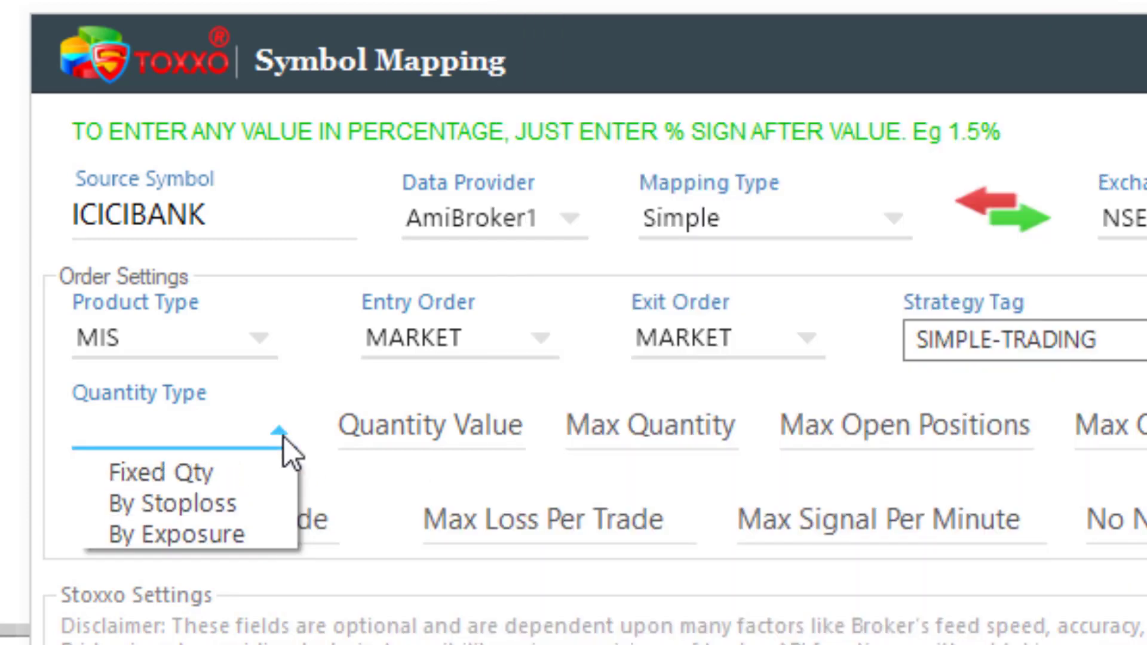
click(224, 472)
click(445, 433)
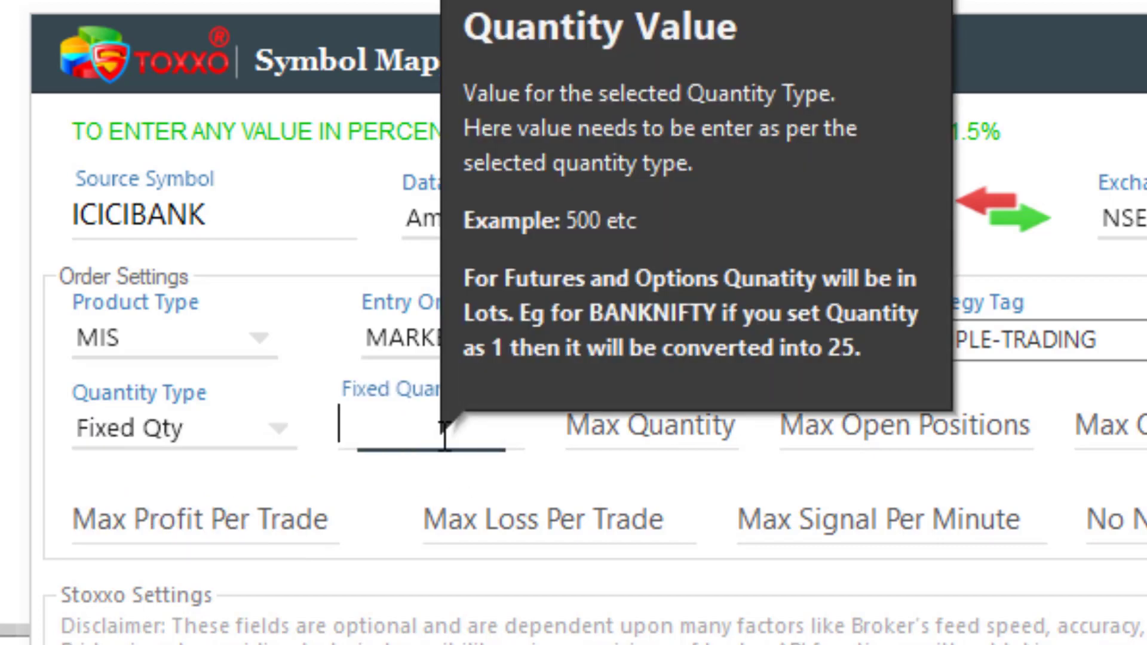
text(1000)
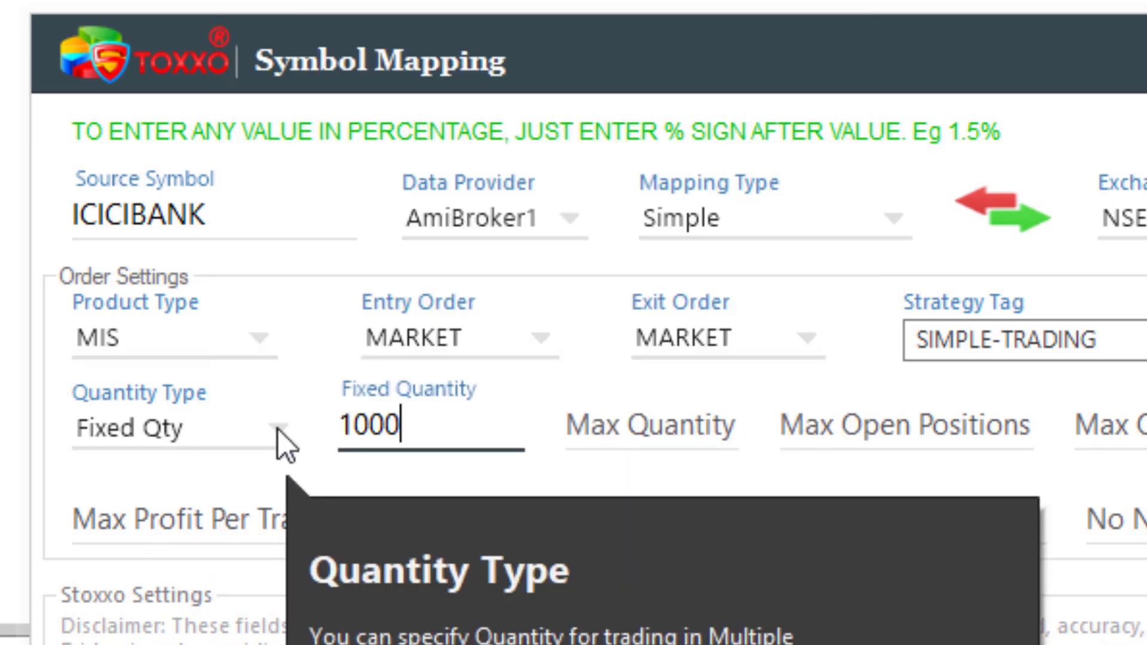
Change the quantity type to By Stoploss and enter 2000 as the SL value for quantity
click(278, 429)
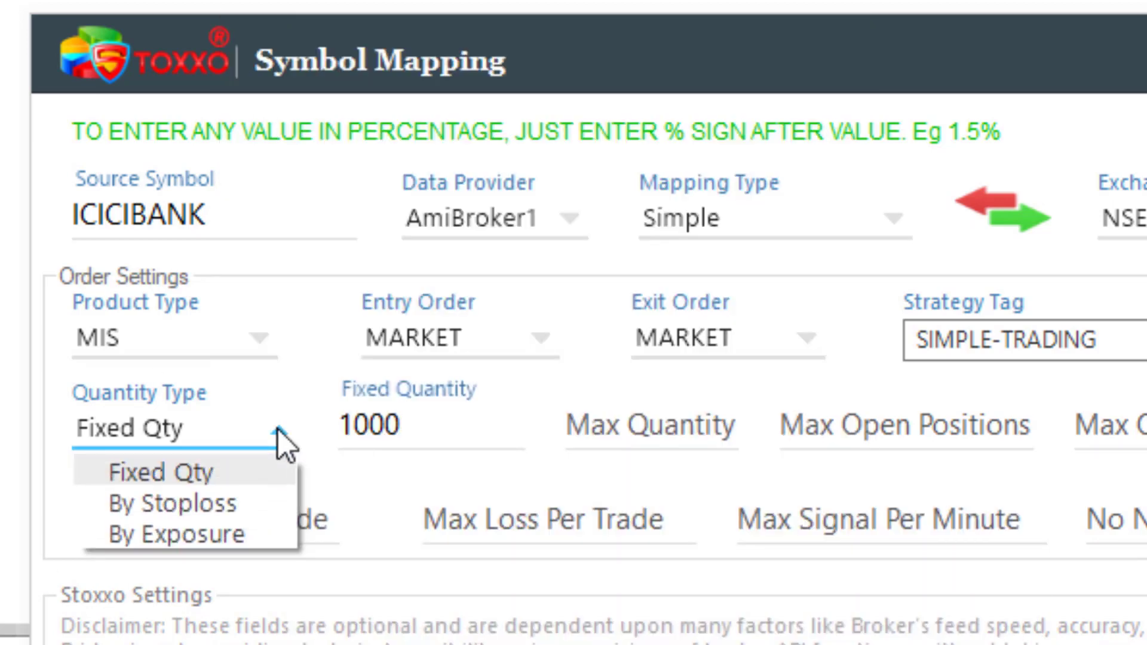
click(238, 504)
click(179, 429)
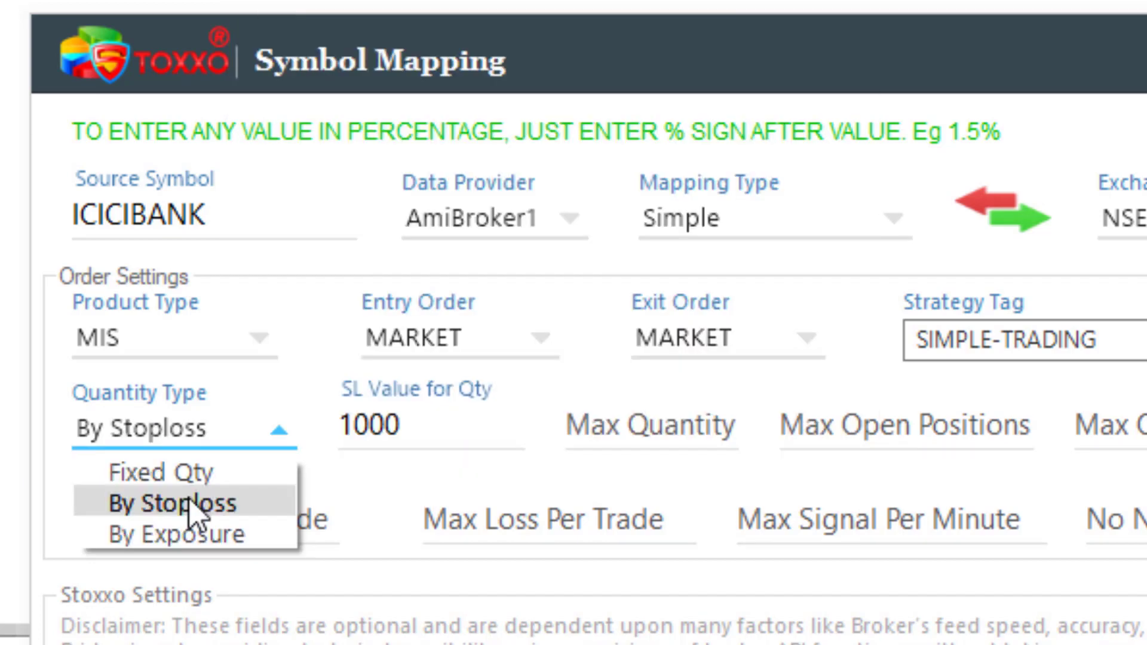
click(189, 505)
click(435, 430)
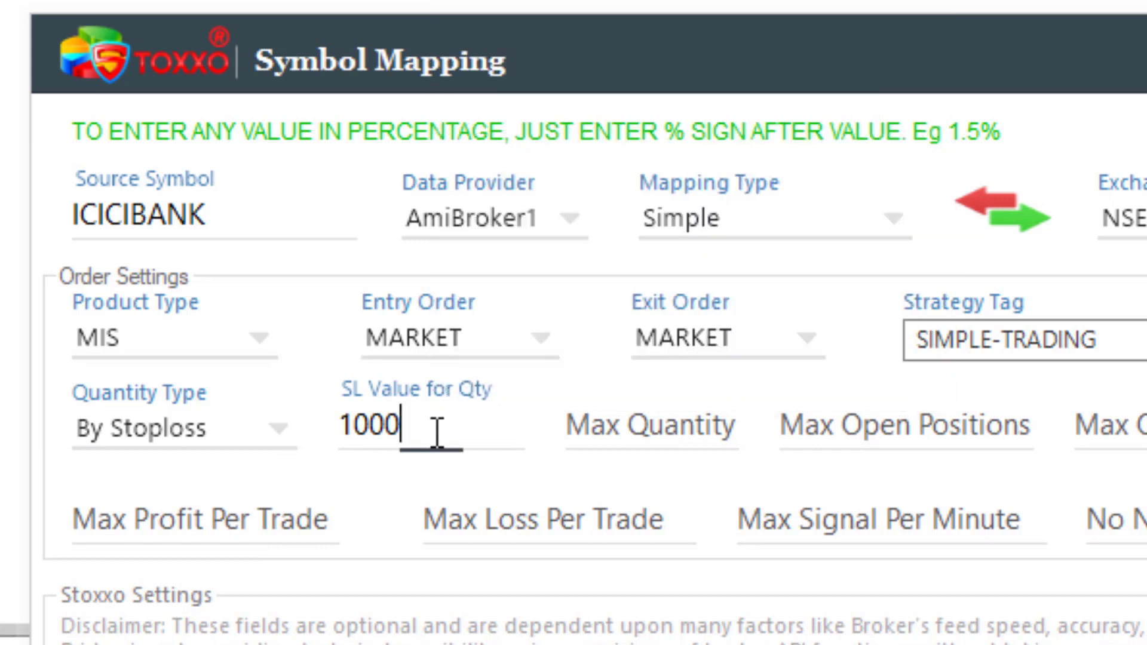
drag(437, 432, 320, 432)
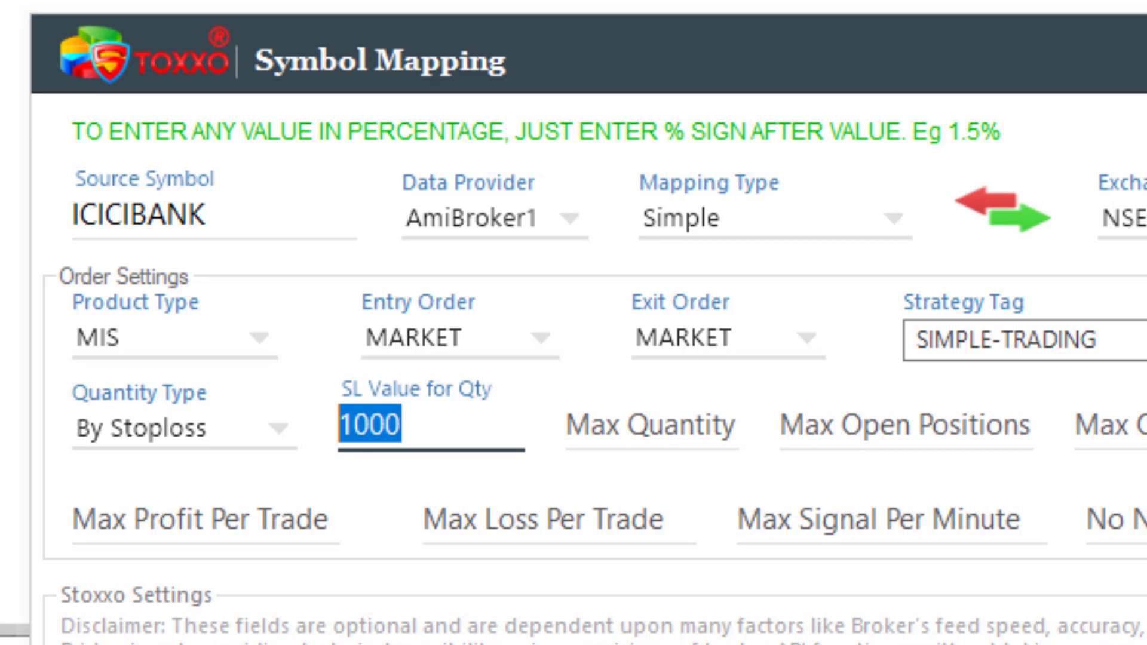
text(2000)
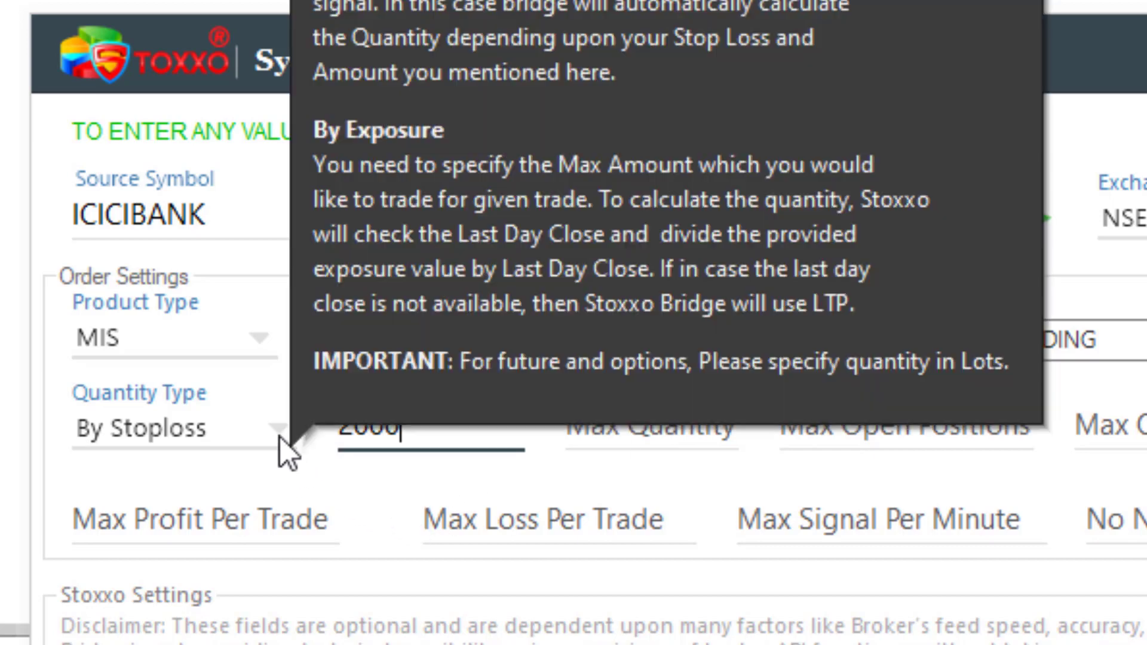
Switch the quantity type to By Exposure and set the exposure for quantity to 25000
click(280, 436)
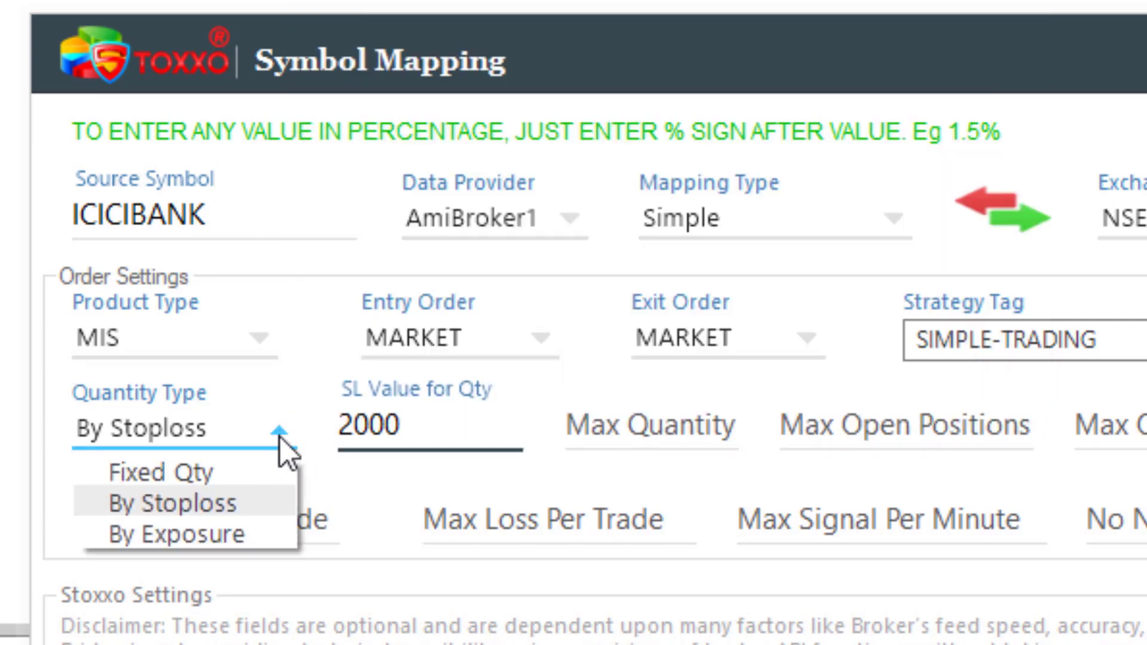
click(237, 538)
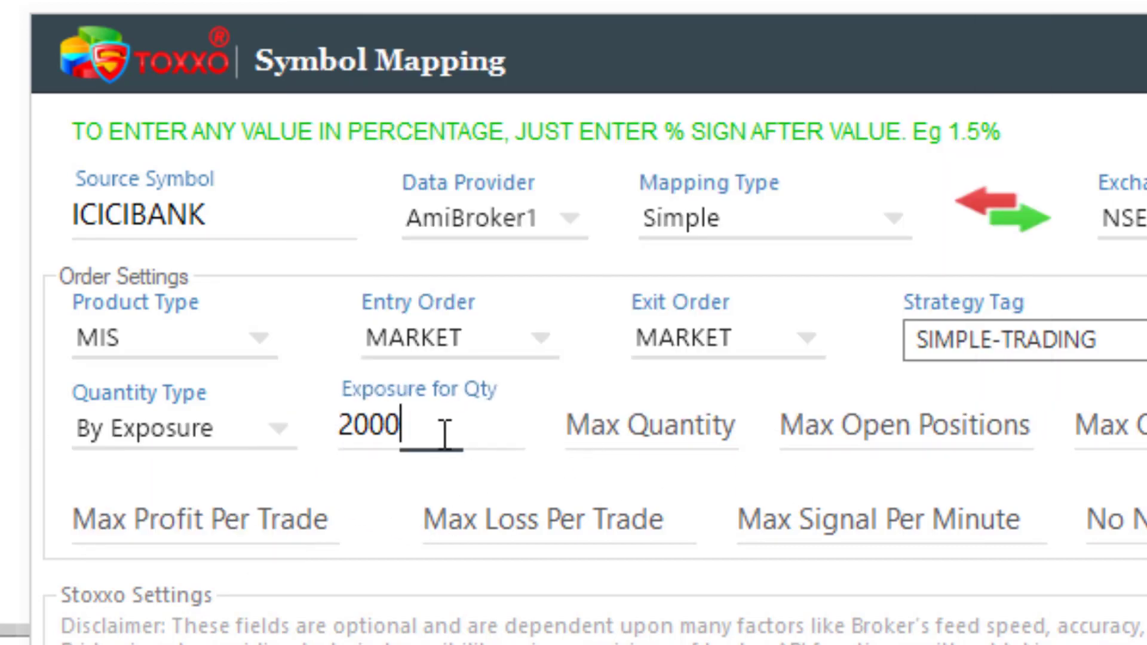
drag(435, 422, 332, 419)
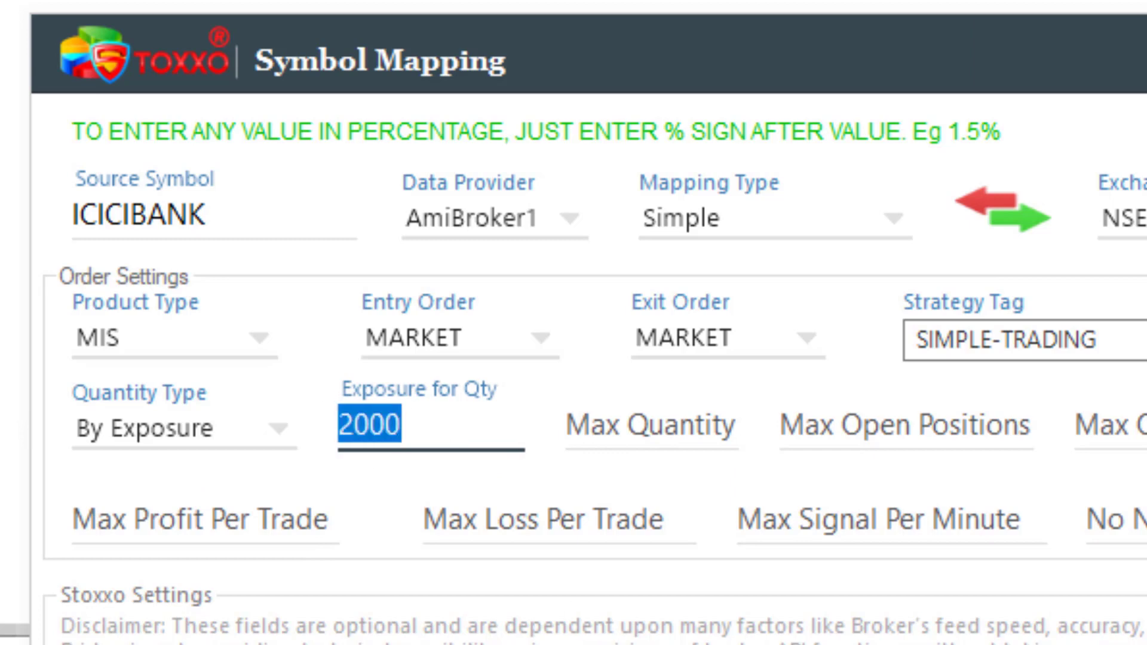
text(25000)
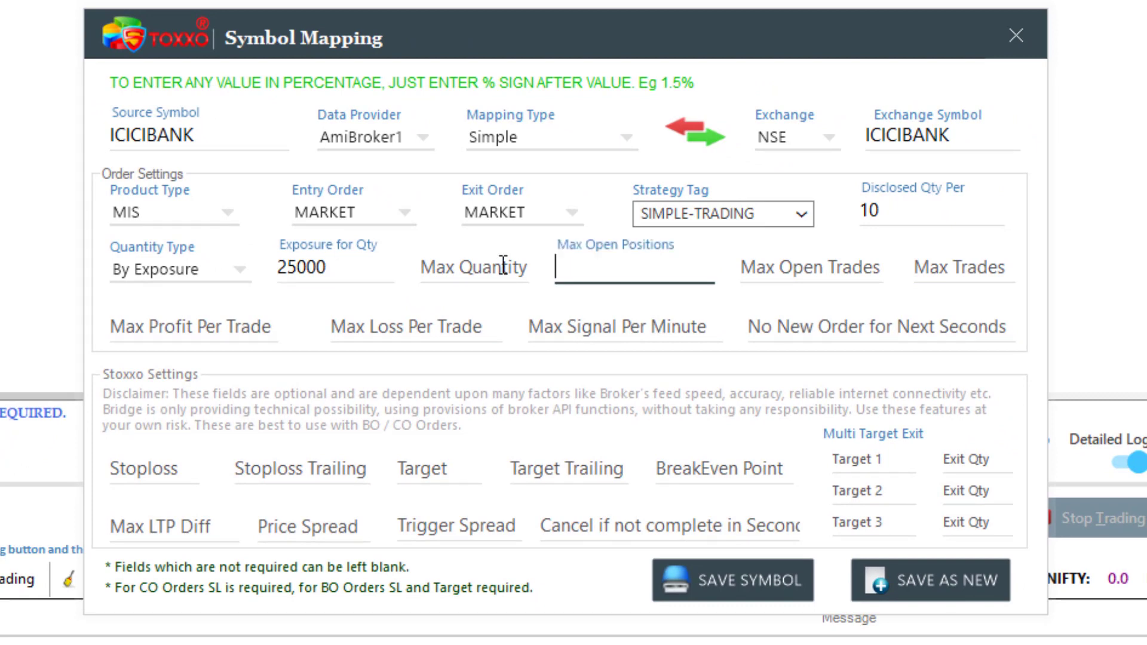
click(501, 267)
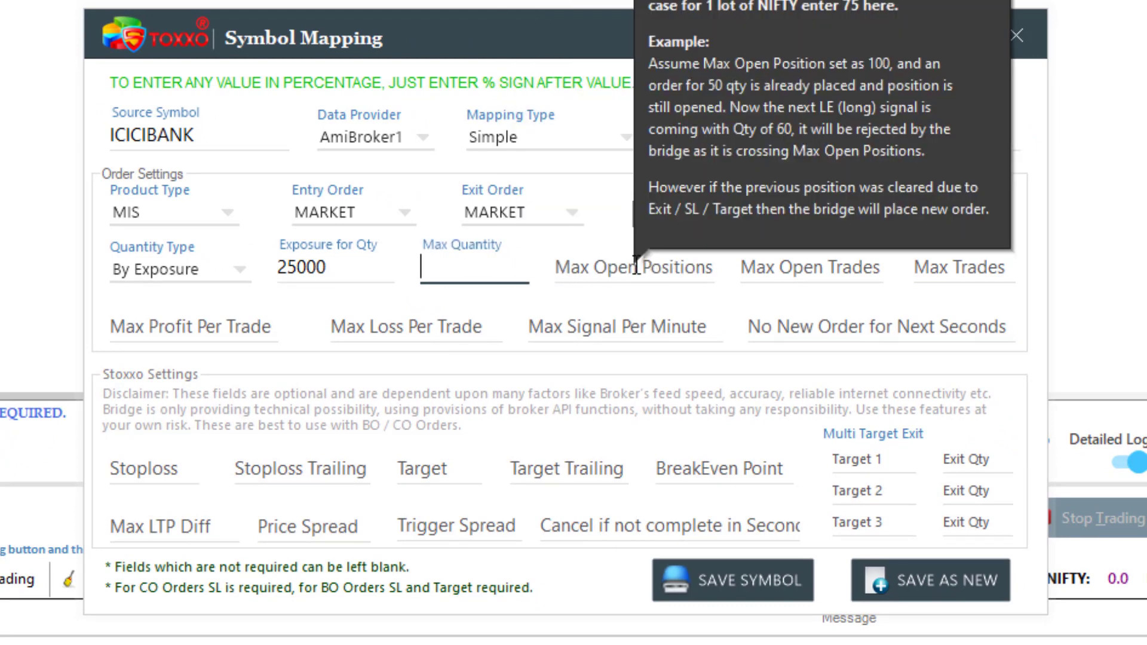
click(636, 267)
click(819, 273)
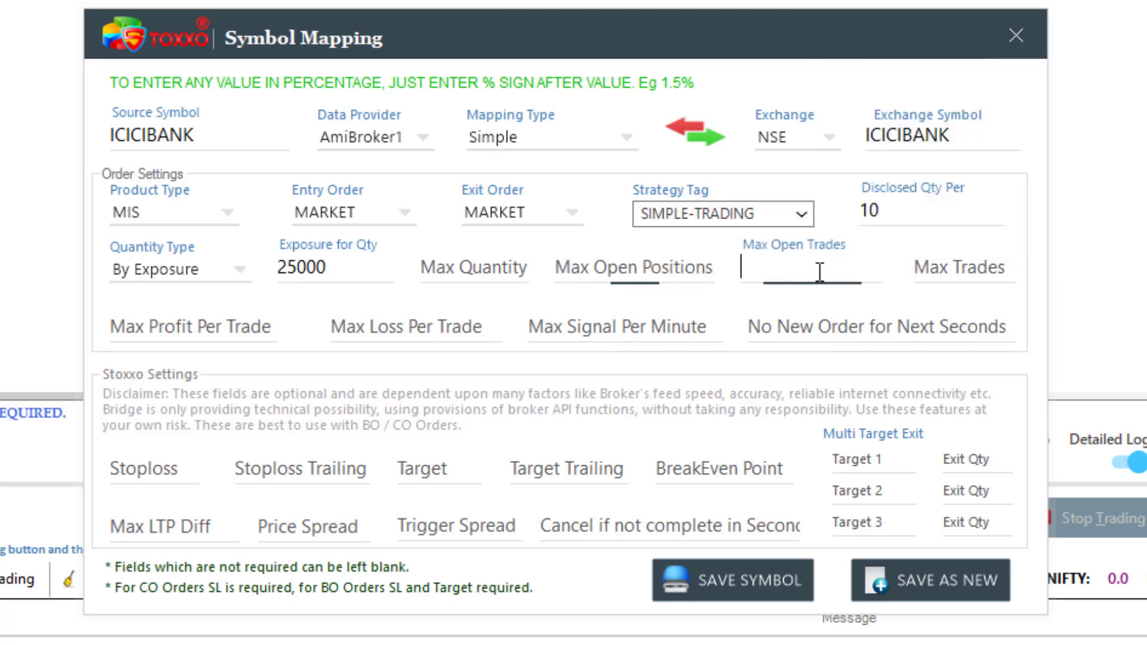
click(964, 268)
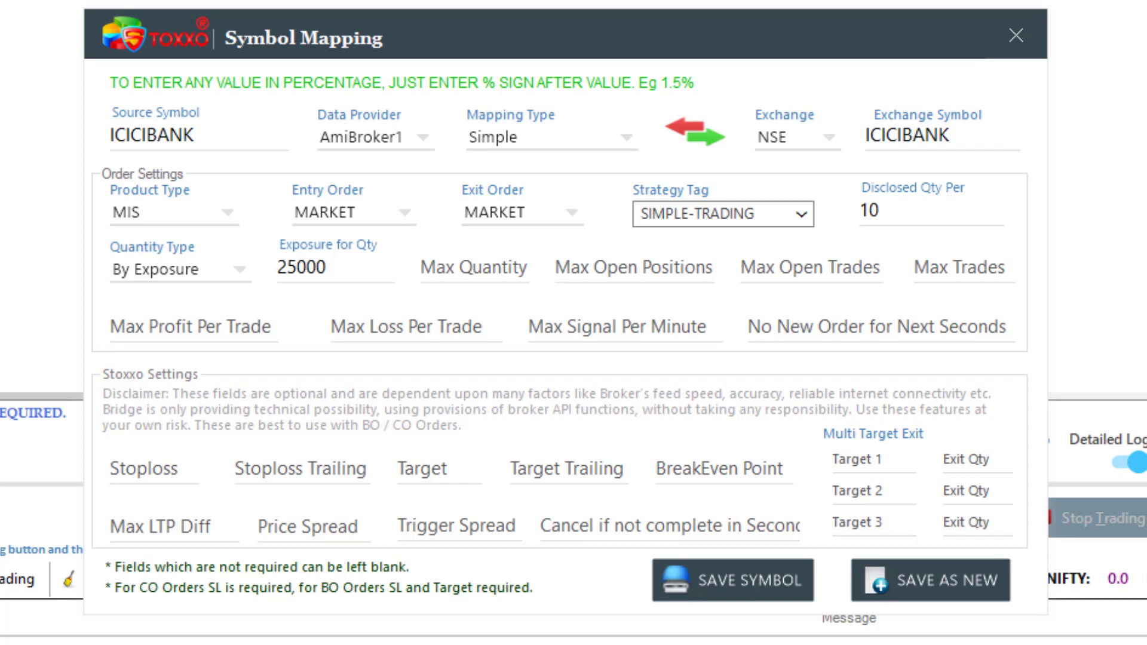
Set the maximum profit per trade to 5000 and the maximum loss per trade to 3000
click(191, 328)
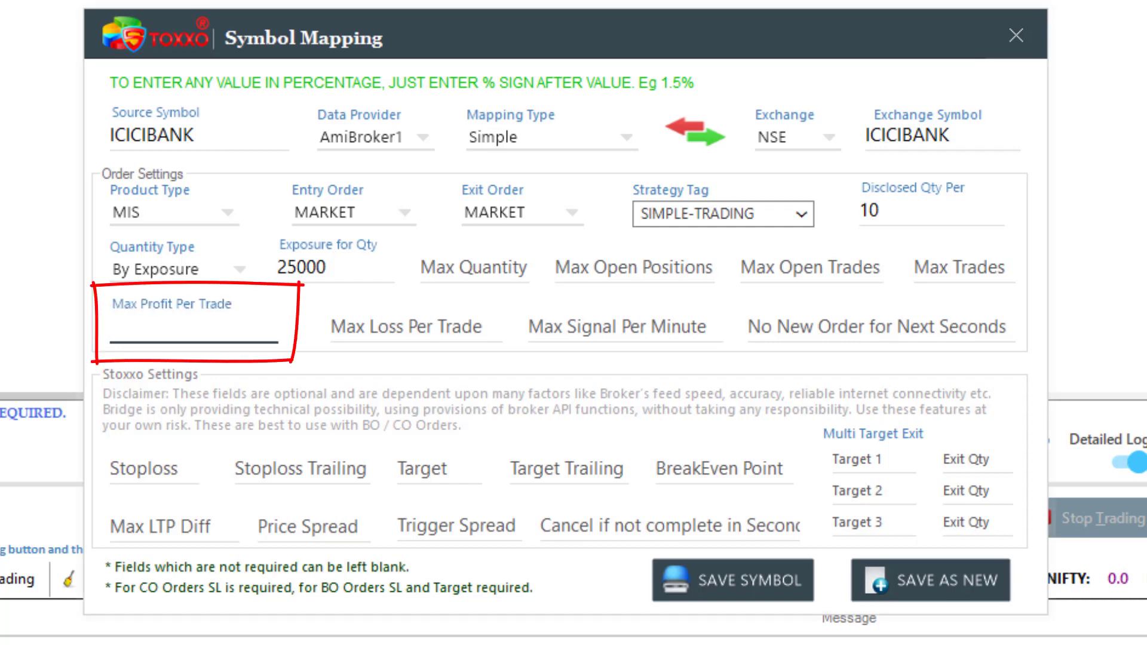
text(5000)
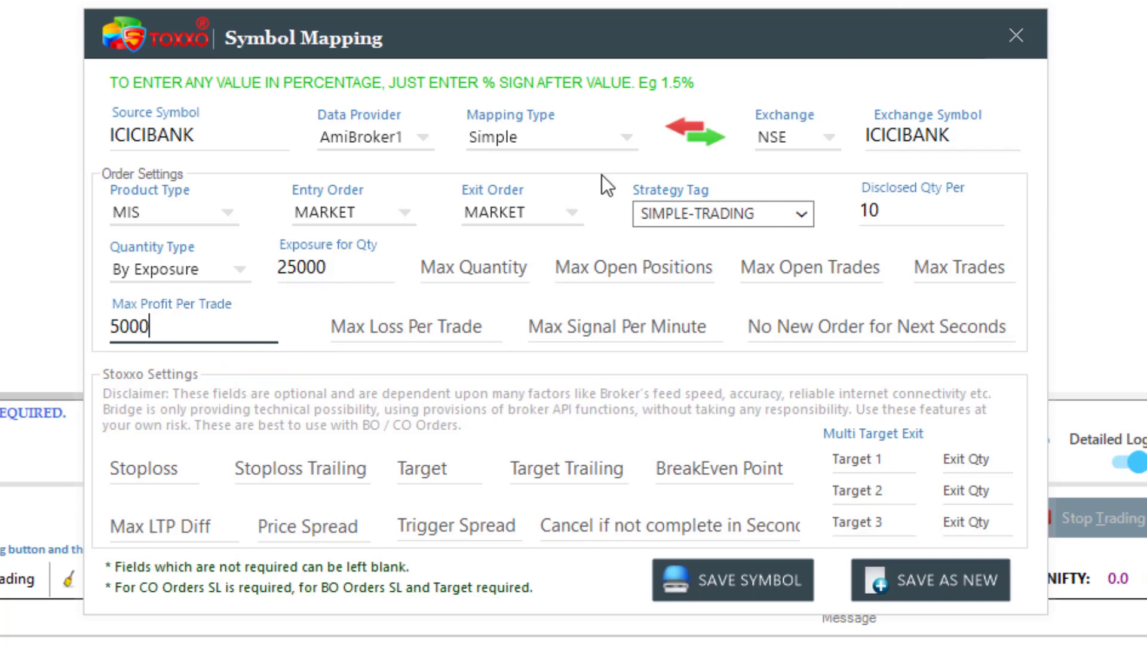
click(375, 334)
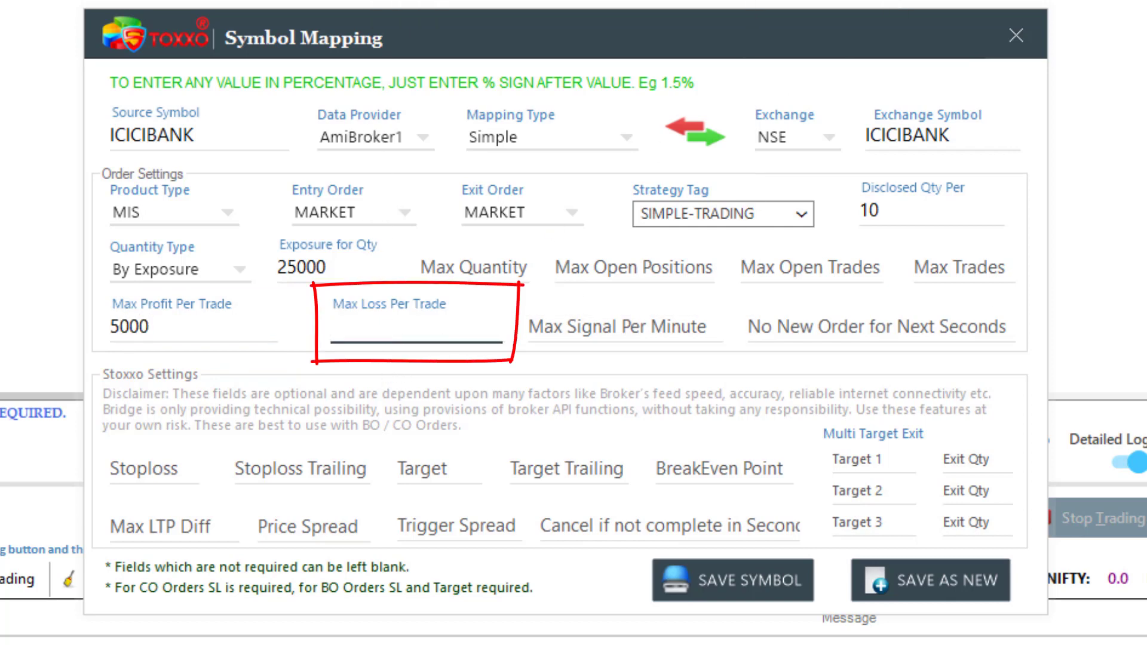
text(3000)
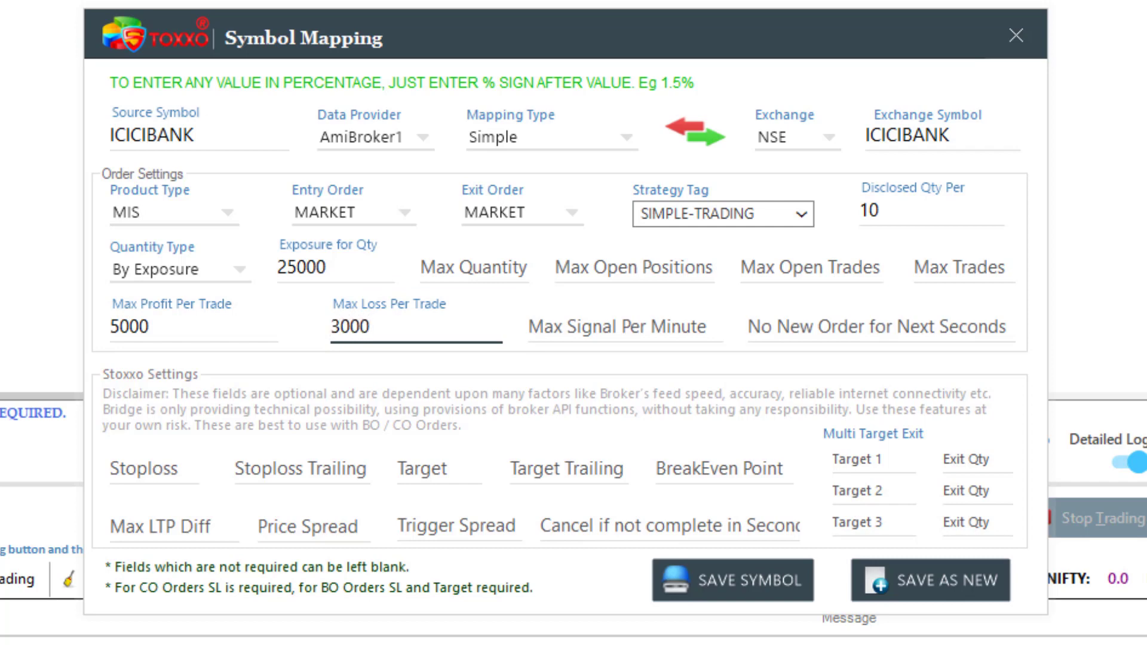
Limit signals to 1 per minute and block new orders for the next 15 seconds
click(624, 327)
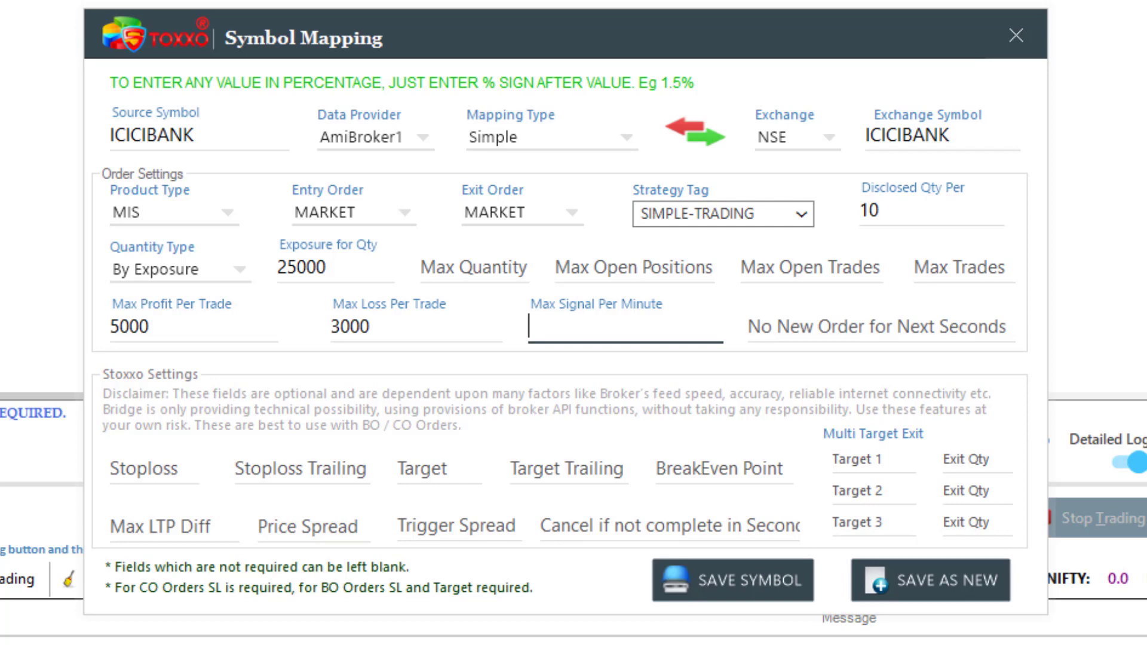
text(1)
click(855, 325)
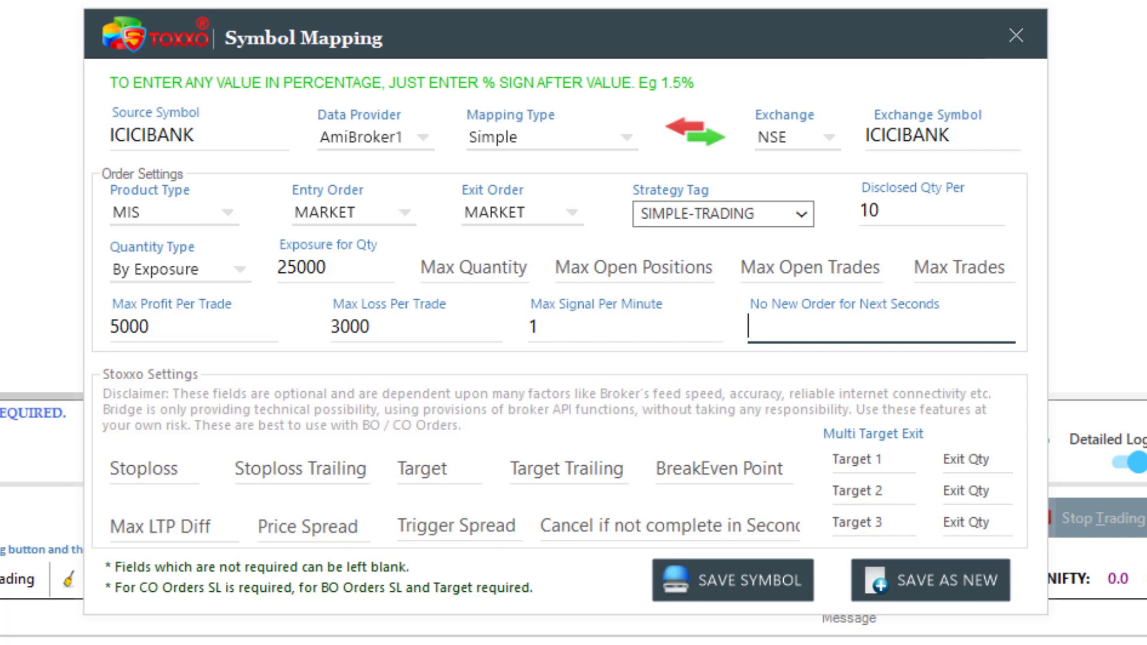
text(15)
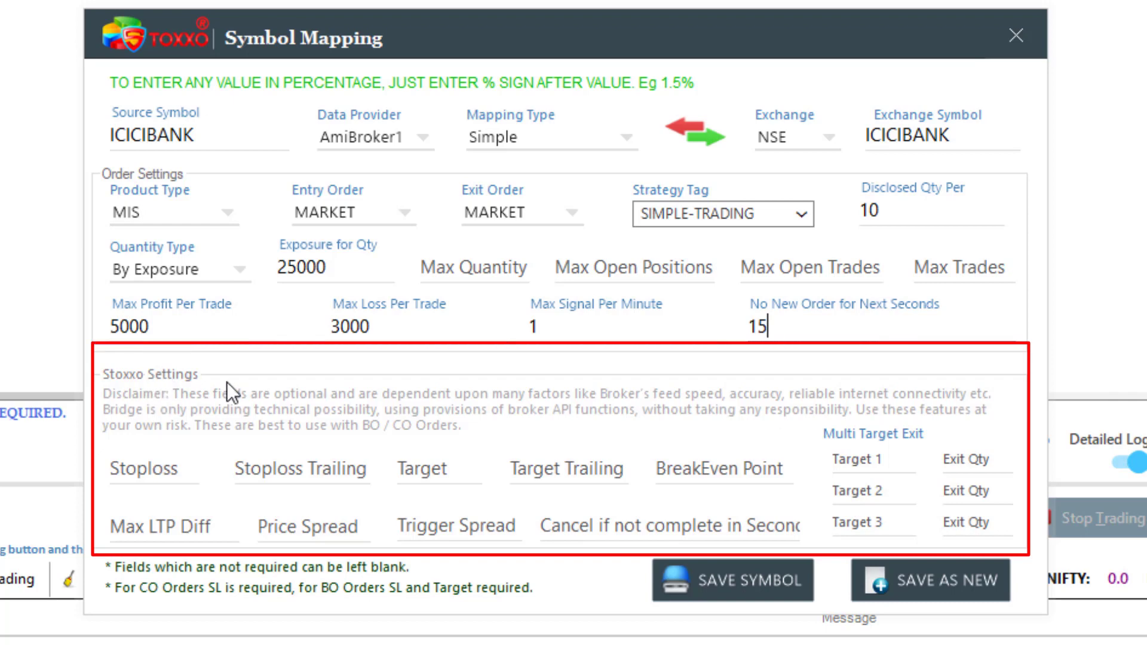
click(190, 476)
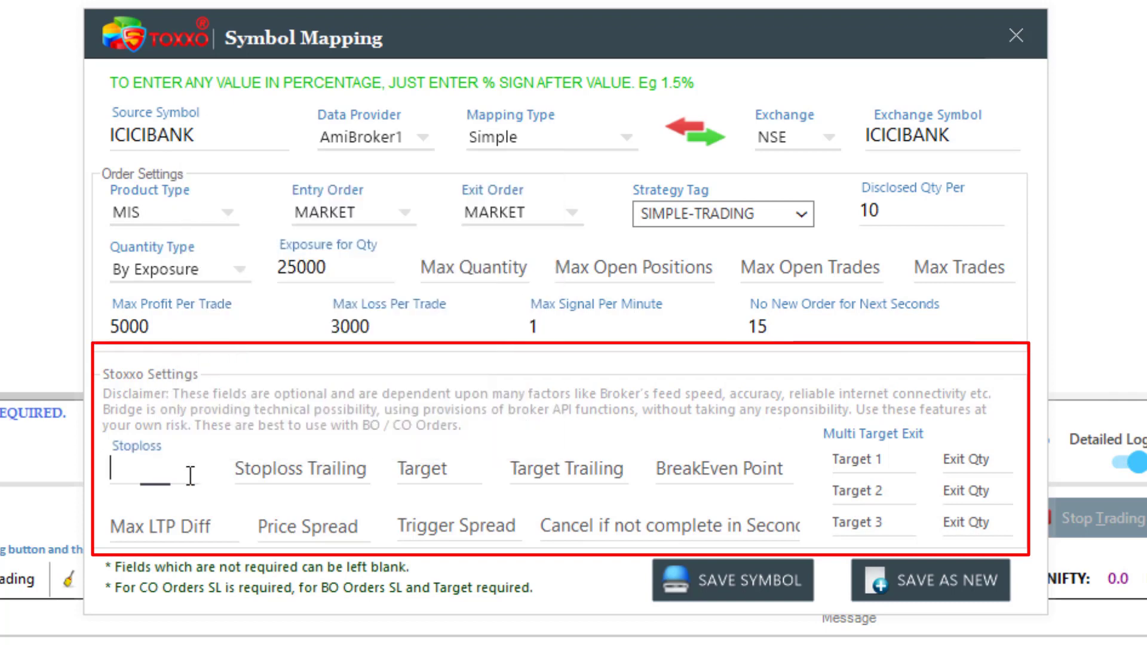
click(304, 463)
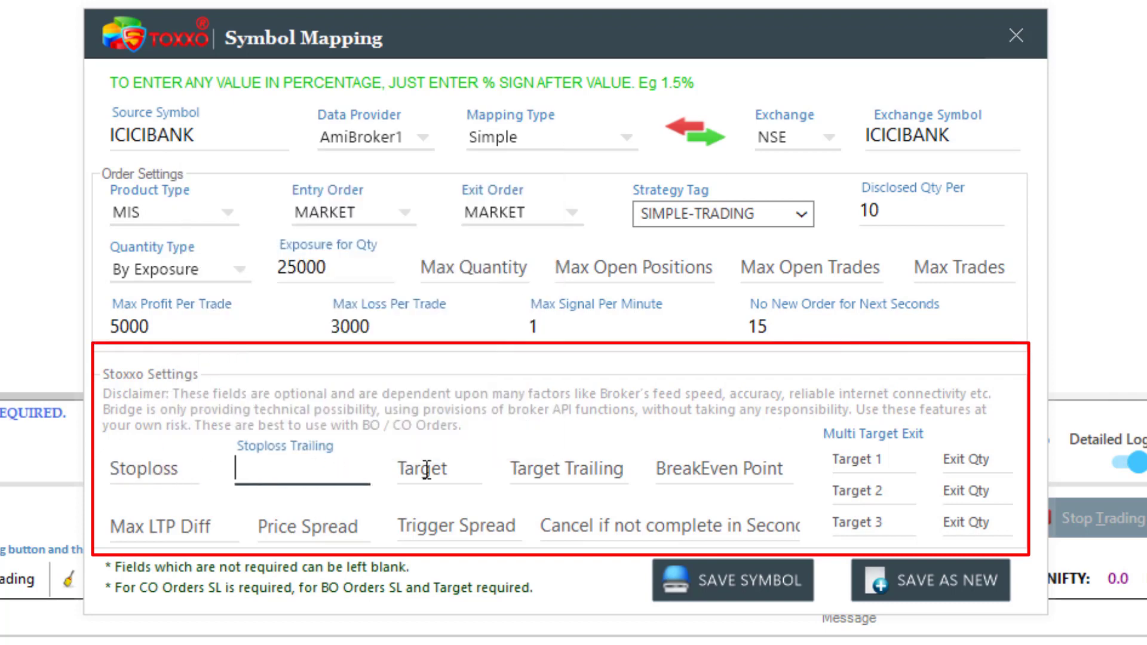
click(418, 471)
click(578, 468)
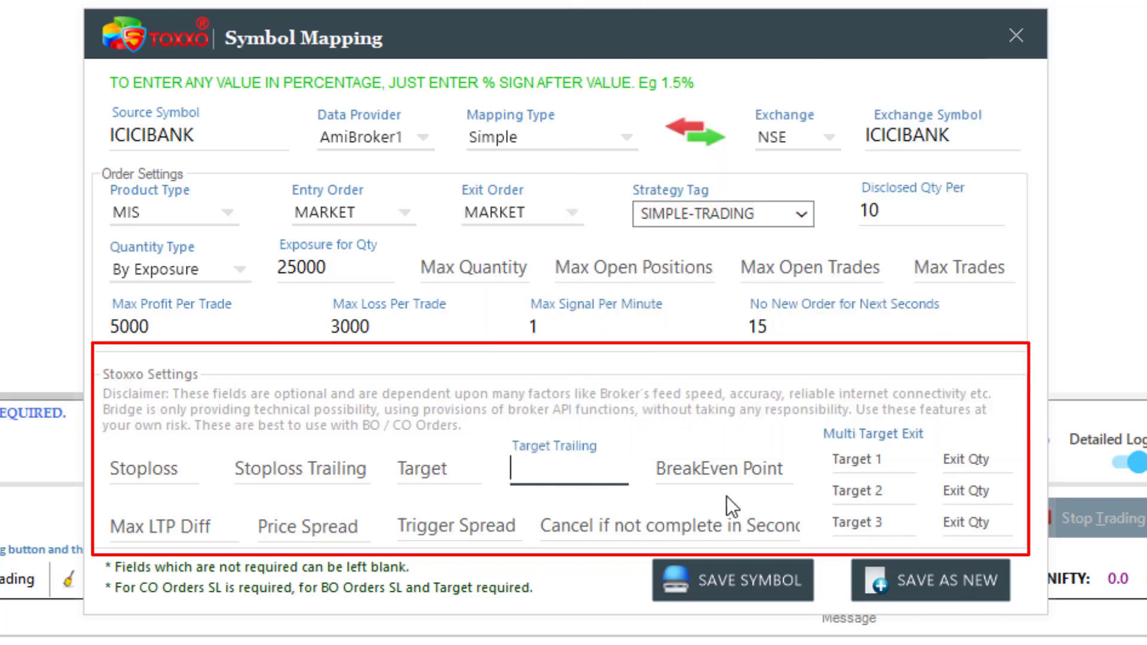
click(738, 469)
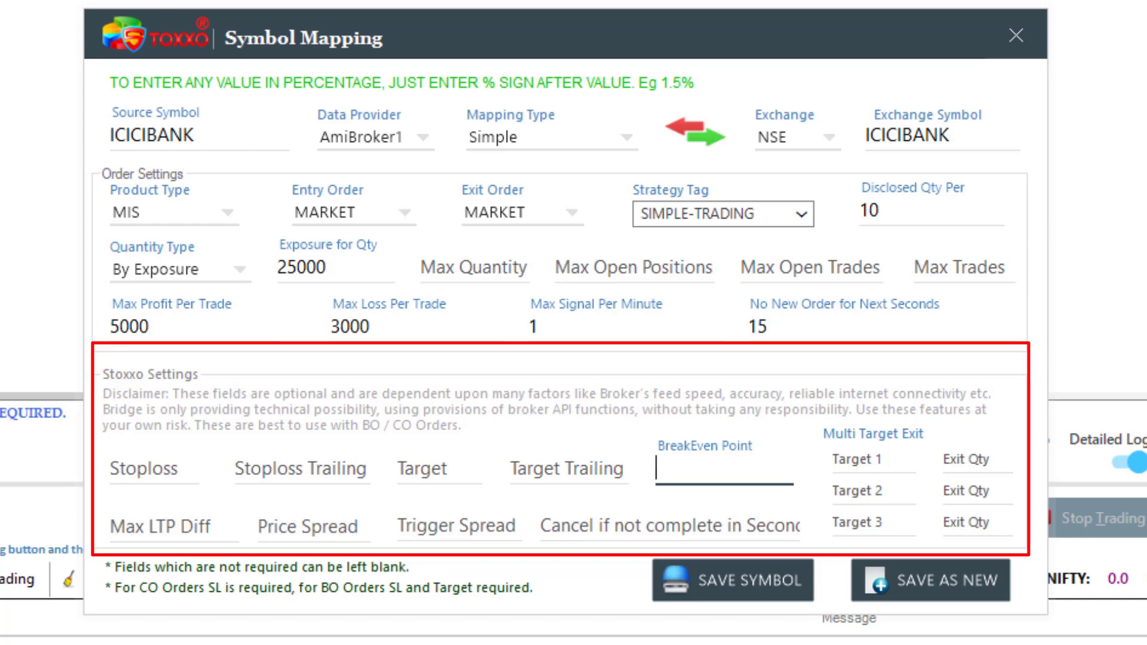
Set the stoploss to 1.5% and the stoploss trailing to 1% in the Stoxxo settings
click(153, 471)
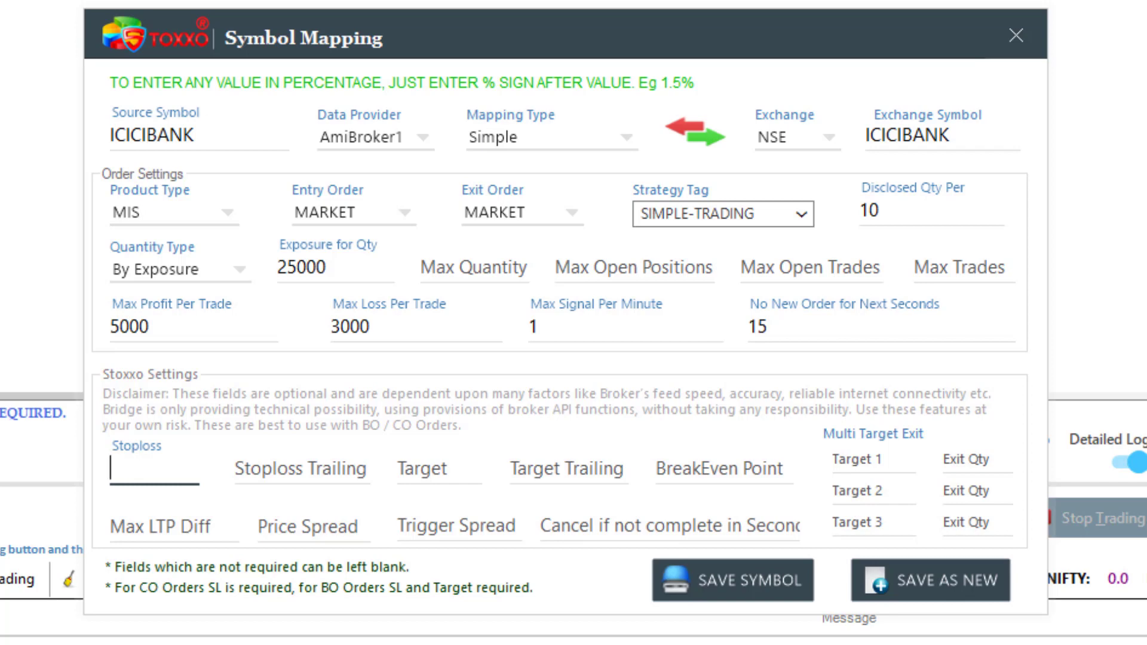
text(1.5%)
click(332, 468)
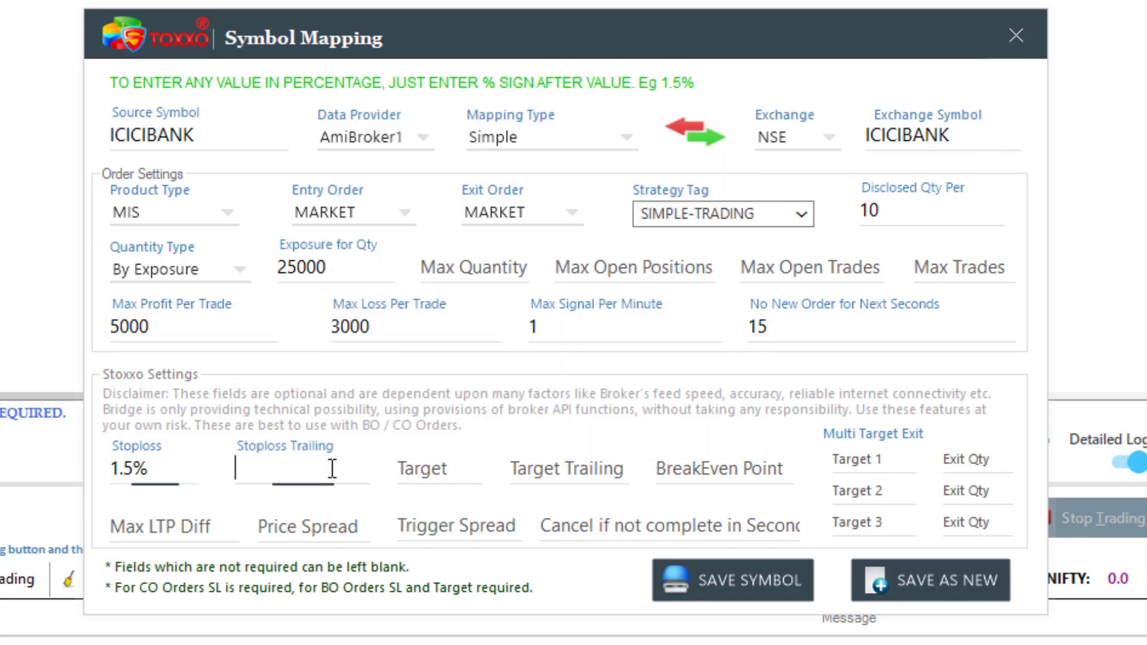
text(1%)
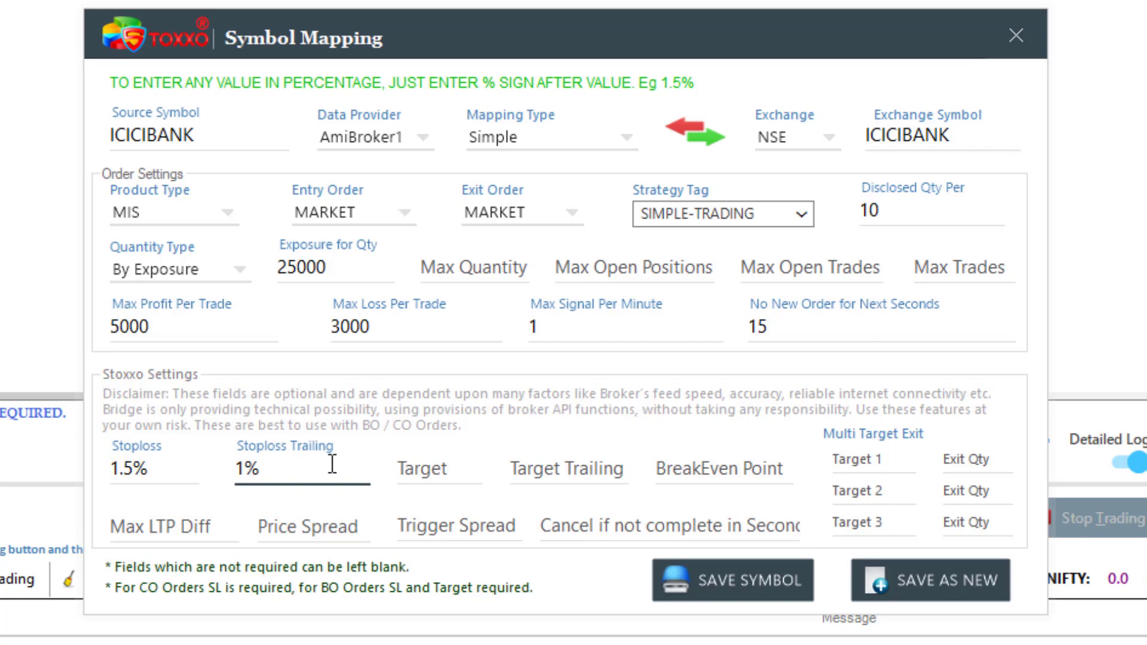
Set the target to 3% with 1% target trailing, and the breakeven point to 1.5%
click(411, 463)
text(3%)
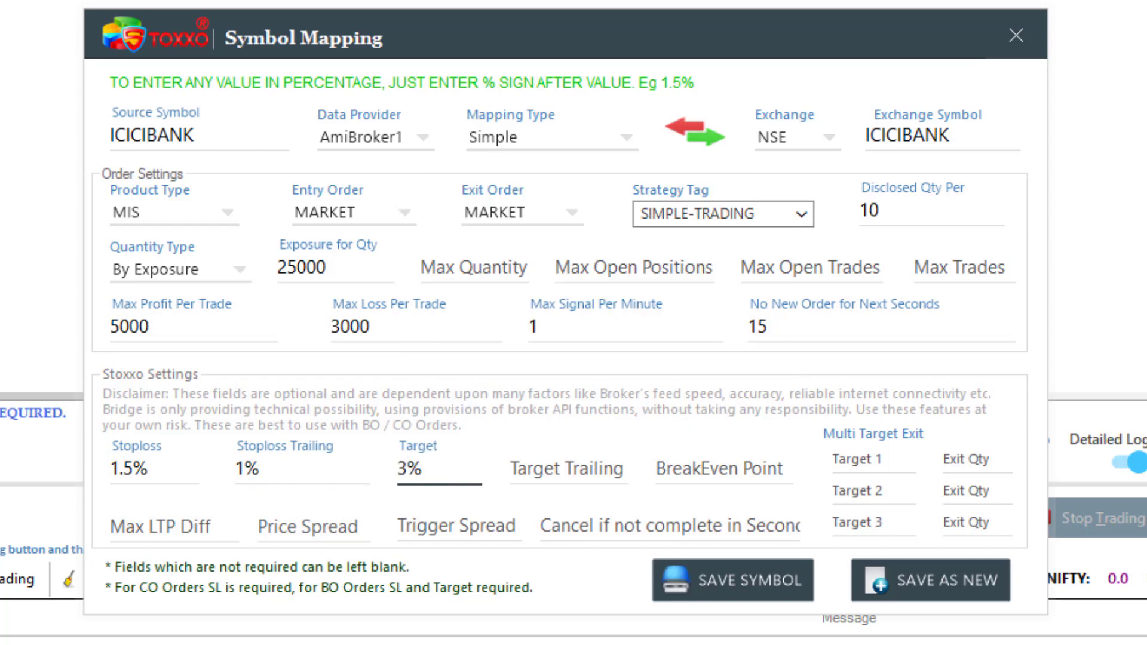
click(540, 468)
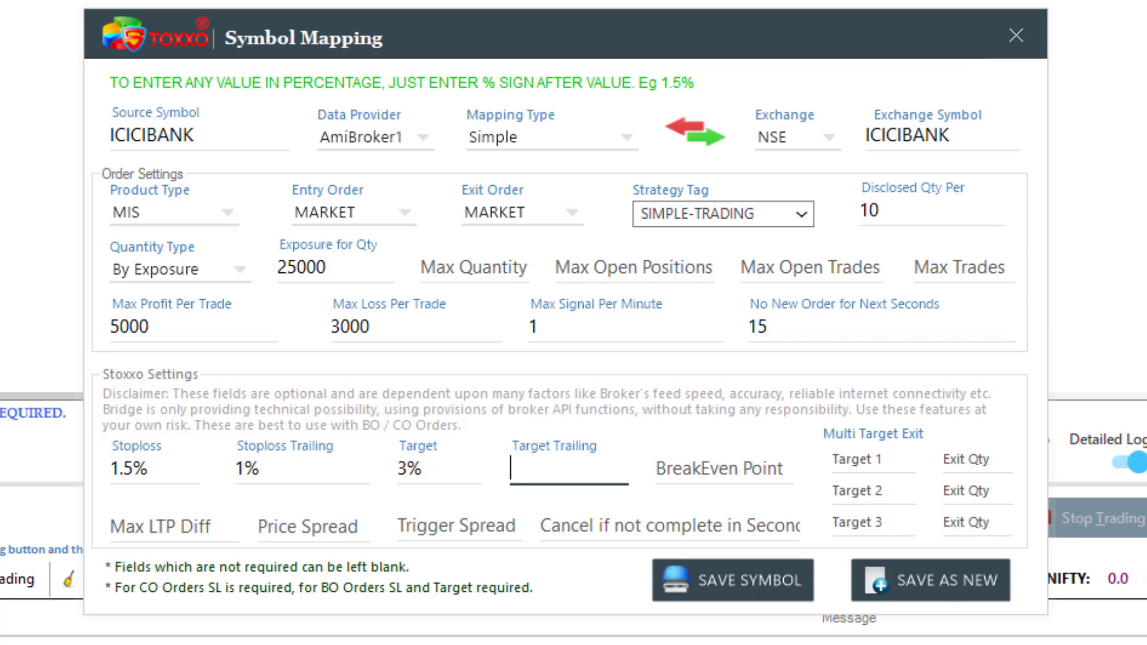
text(1%)
click(695, 475)
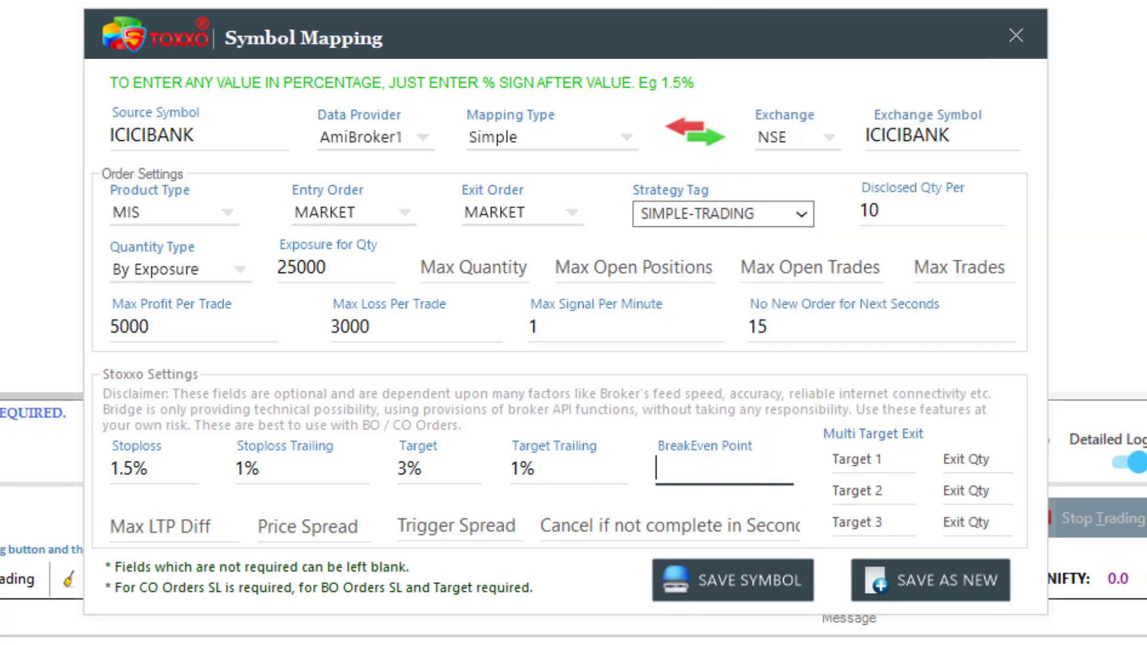
text(1.5%)
click(896, 468)
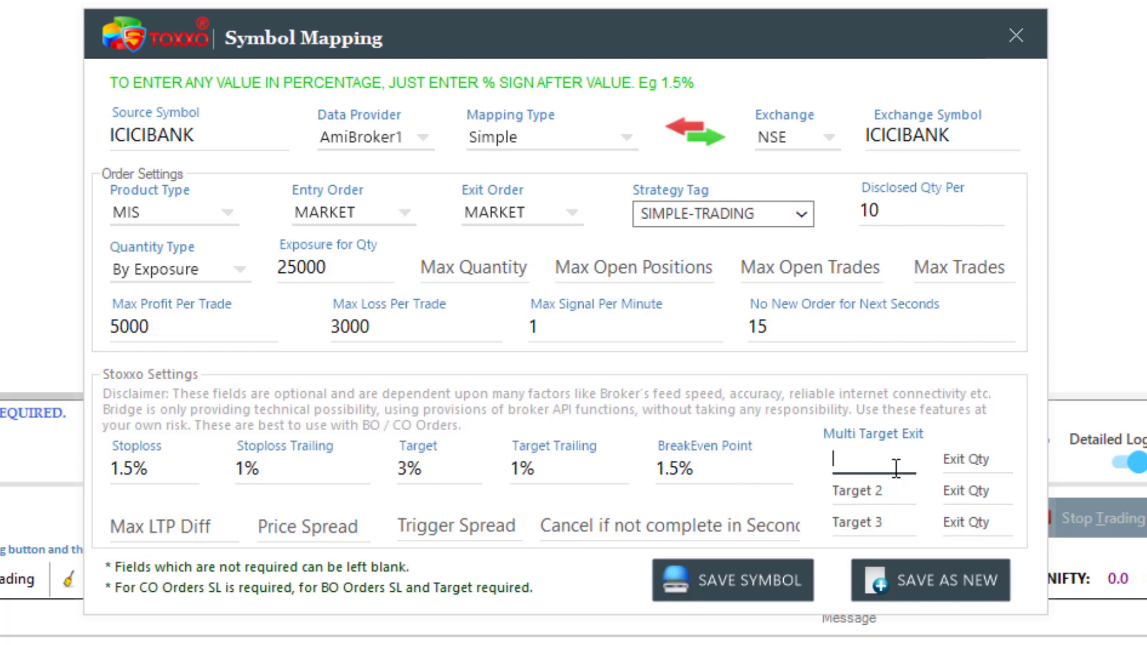
click(980, 459)
click(883, 495)
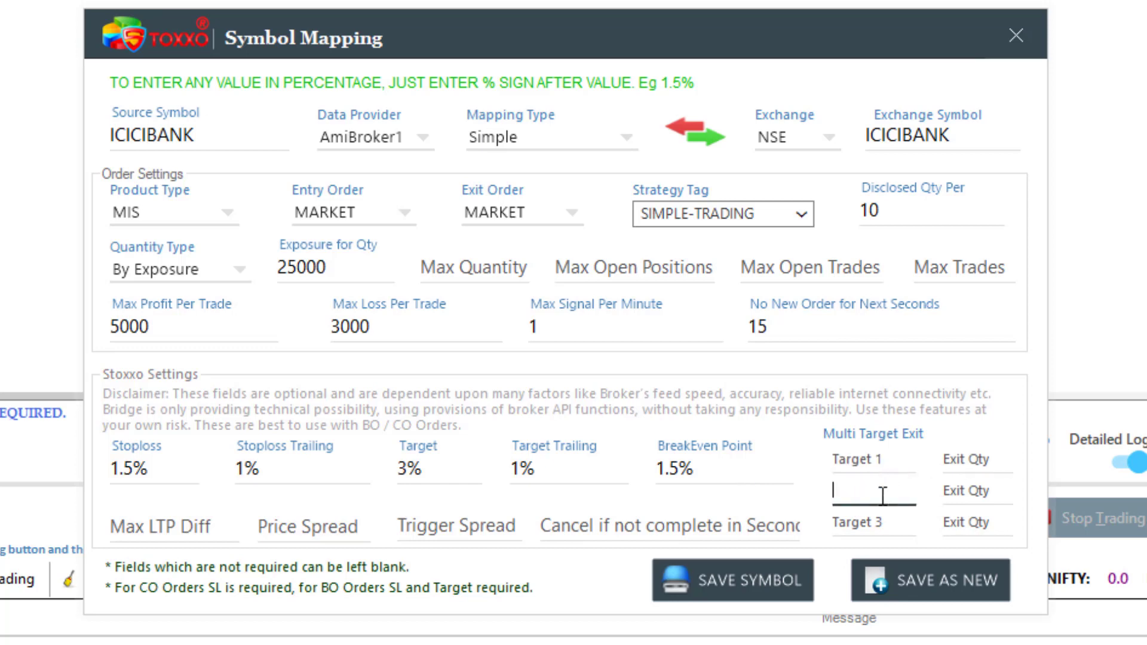
click(969, 495)
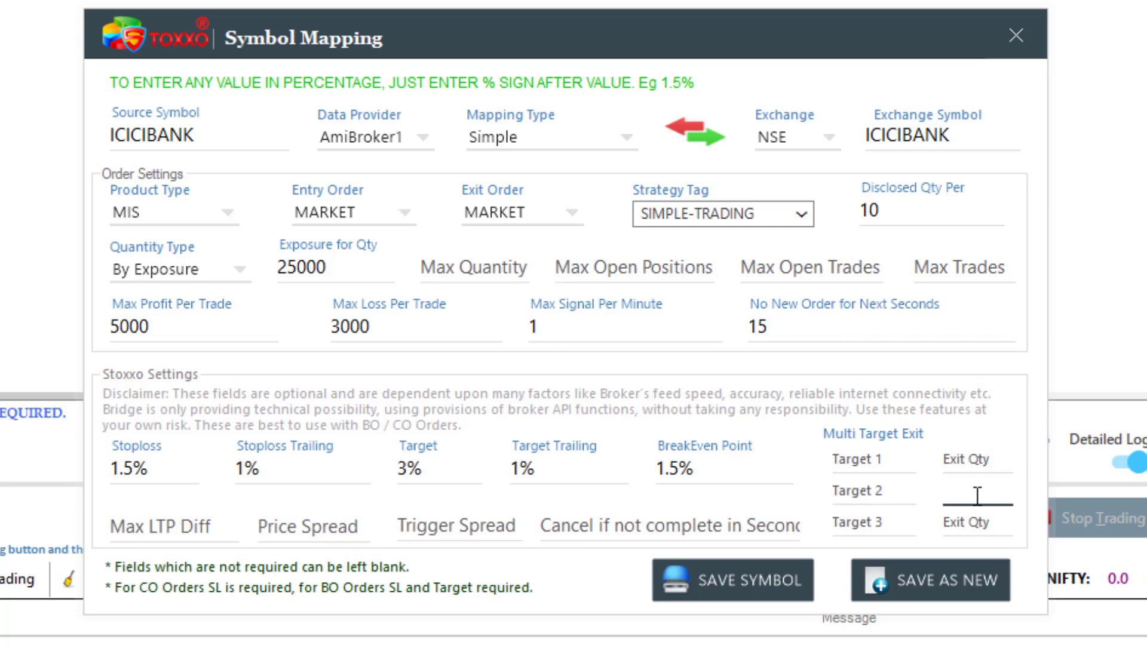
Leave the multi-target exit fields blank and set the maximum LTP difference to .25% in the Stoxxo settings
click(899, 519)
click(981, 518)
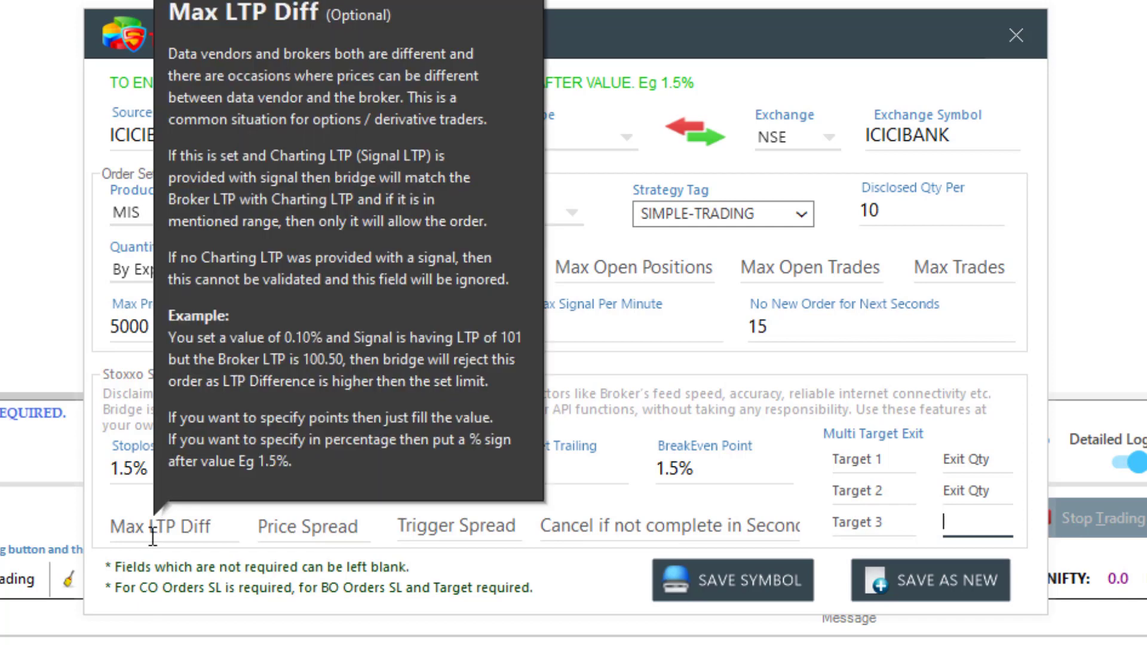
click(153, 531)
text(.25%)
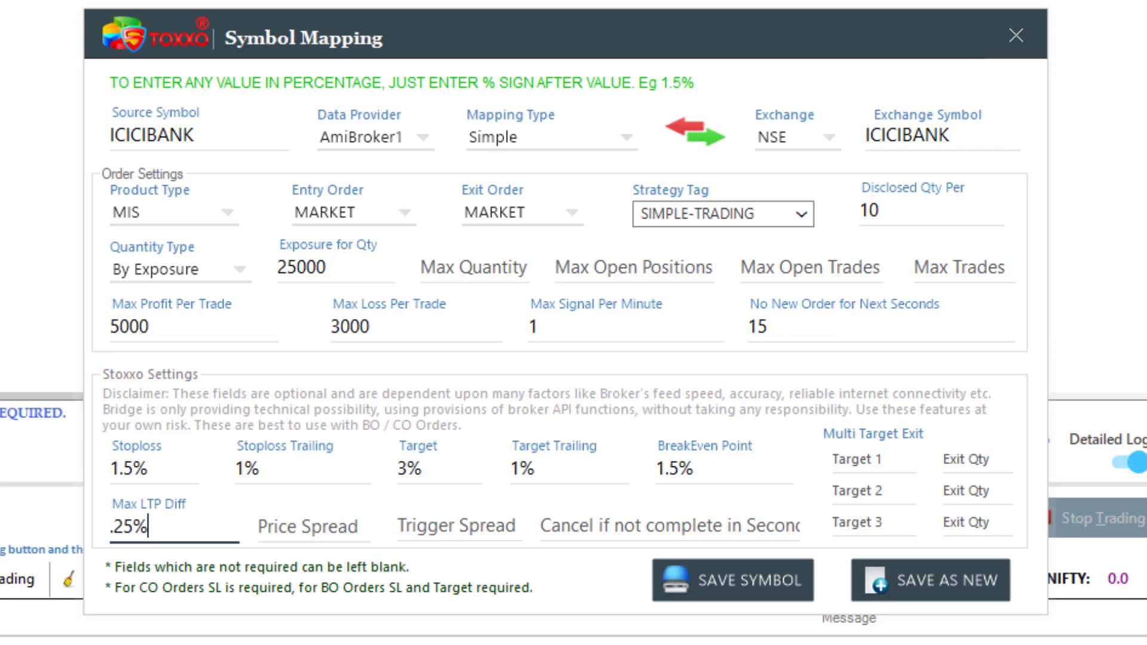
key(Tab)
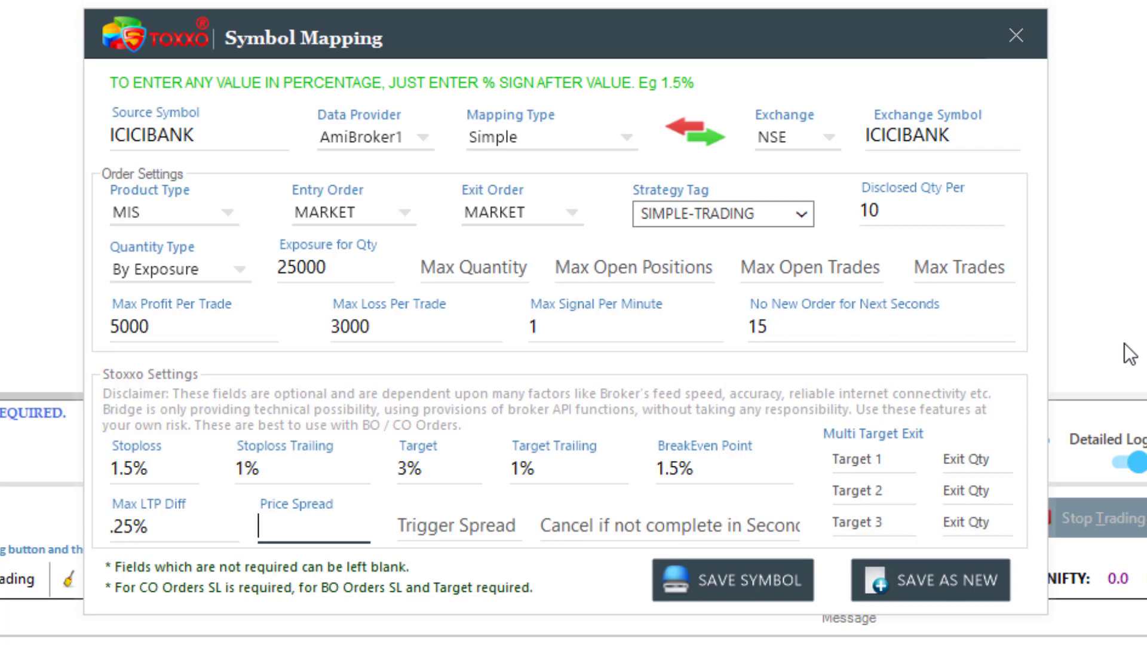
Set orders to cancel if not complete in 30 seconds, leaving both spread fields blank, and save the symbol mapping
click(505, 538)
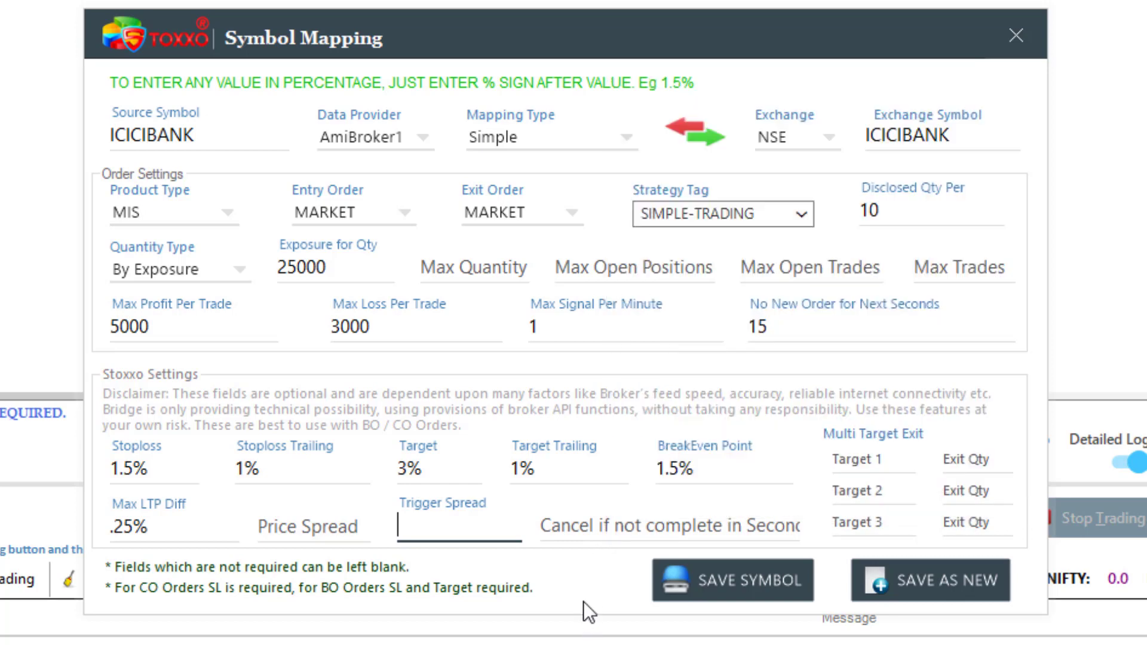
key(Tab)
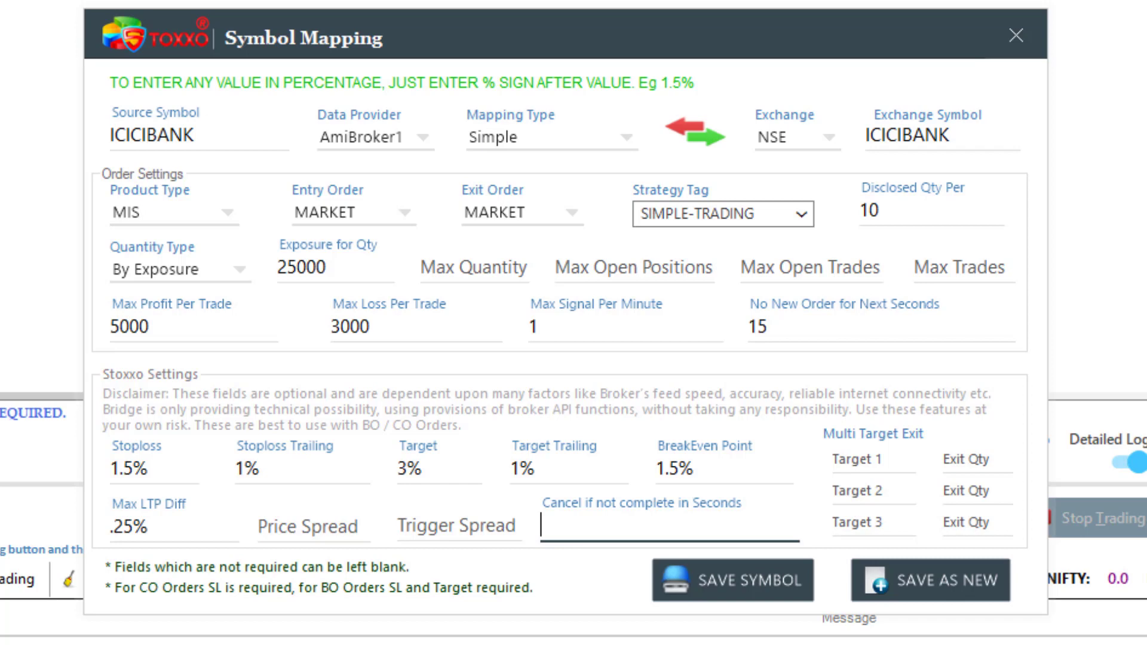
text(30)
click(746, 579)
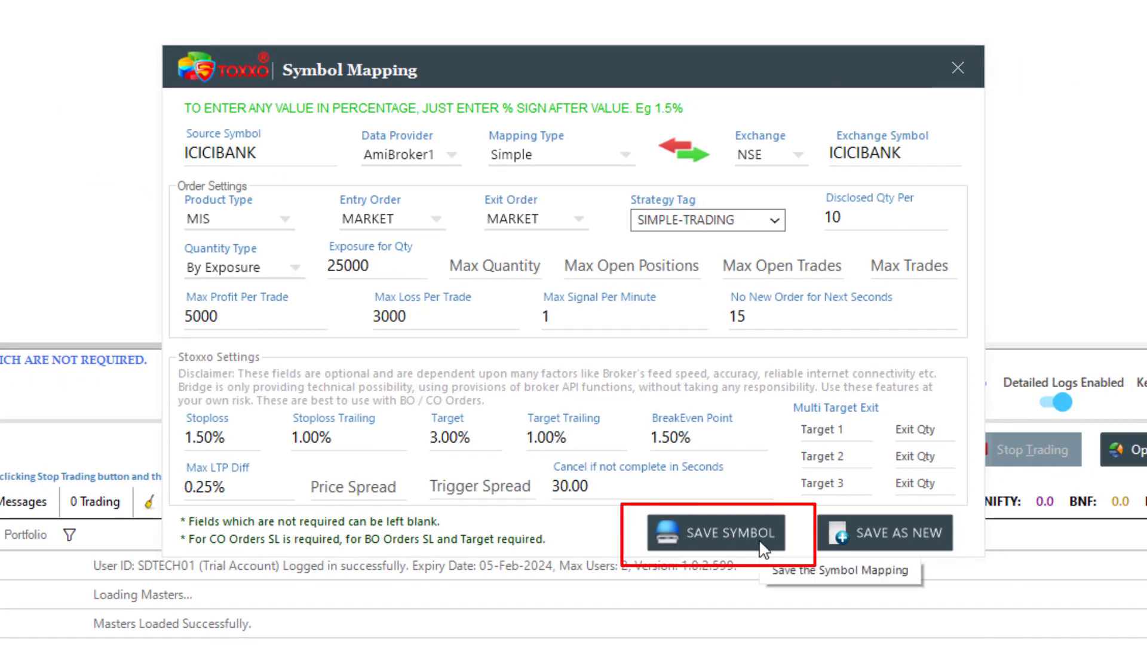
click(767, 541)
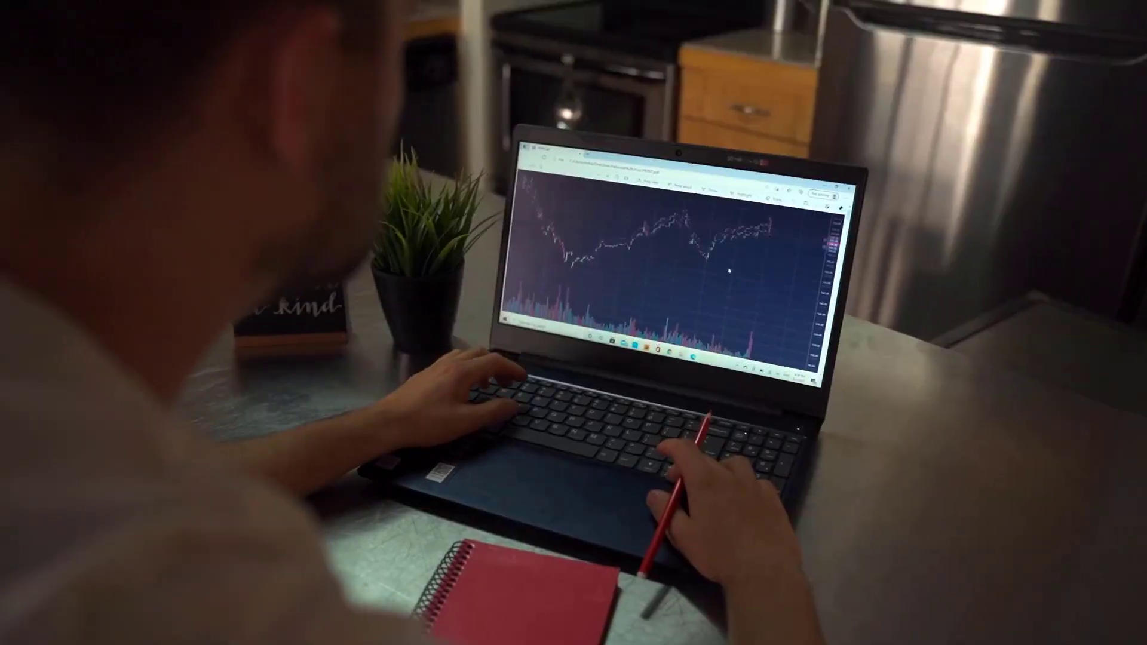
scroll(737, 272, down, 10)
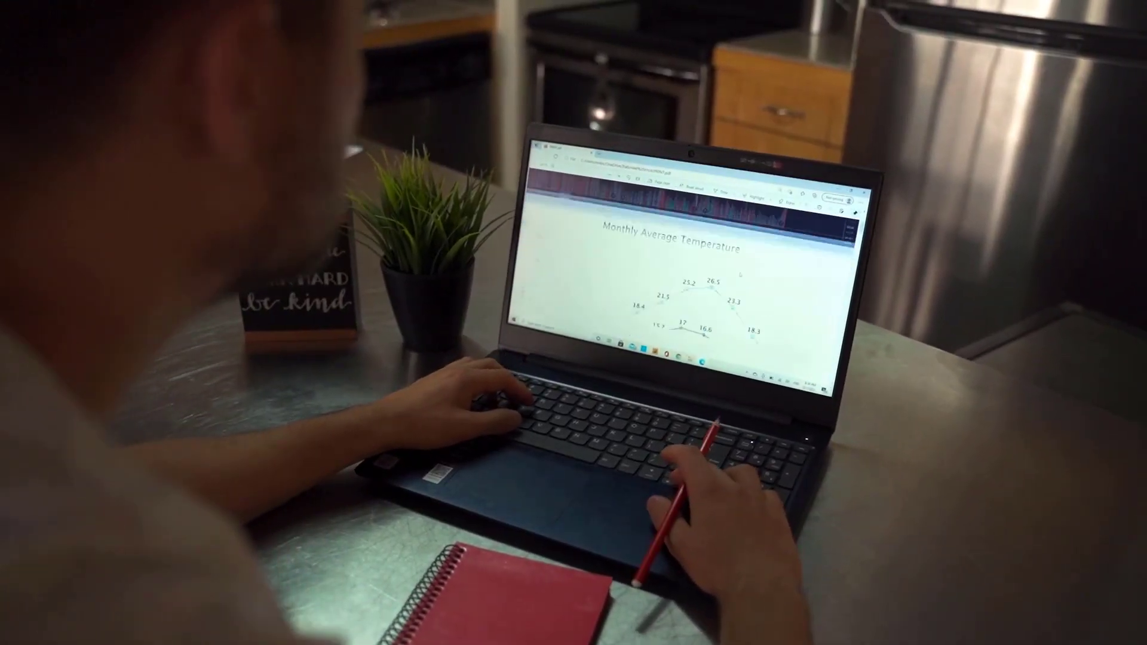